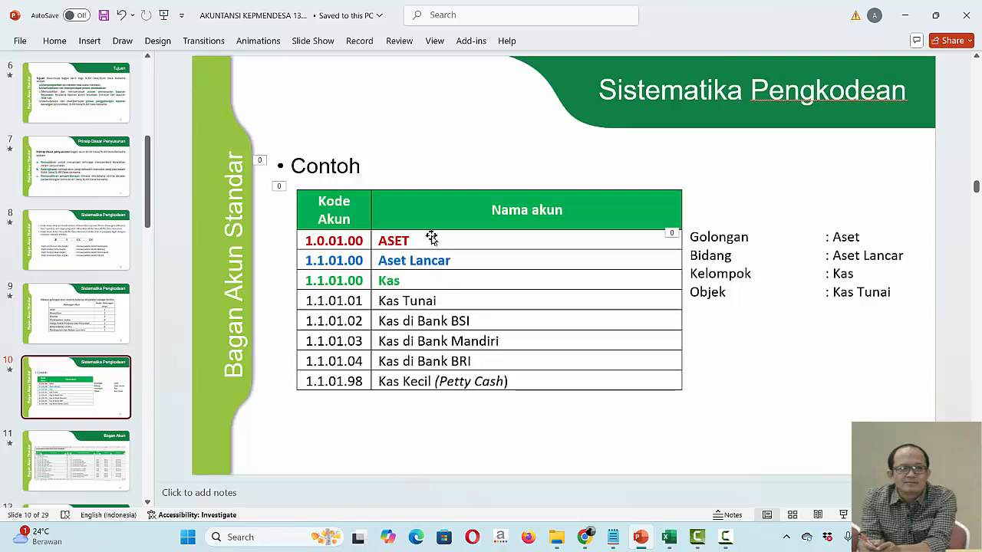
Step: Show the Bagan Akun slide and switch to the DAFTAR KODE AKUN workbook in Excel to view the beginning of the chart of accounts
{"action": "left_click", "coordinate": [81, 465]}
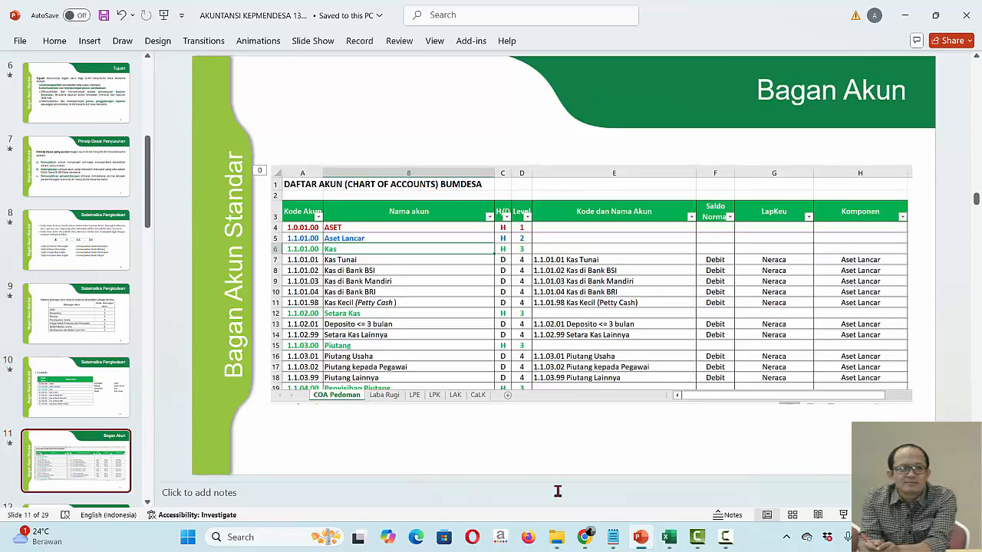
{"action": "mouse_move", "coordinate": [670, 542]}
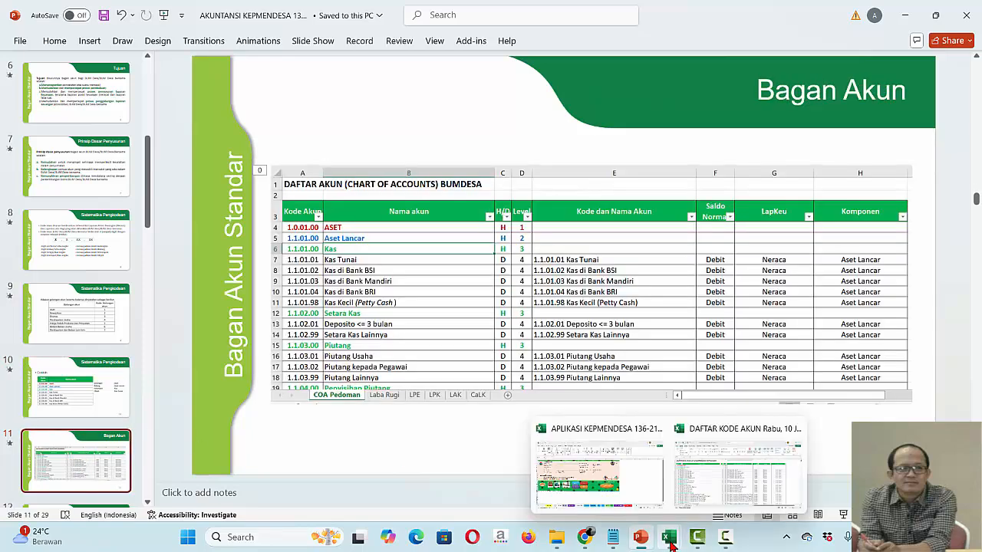
{"action": "left_click", "coordinate": [718, 480]}
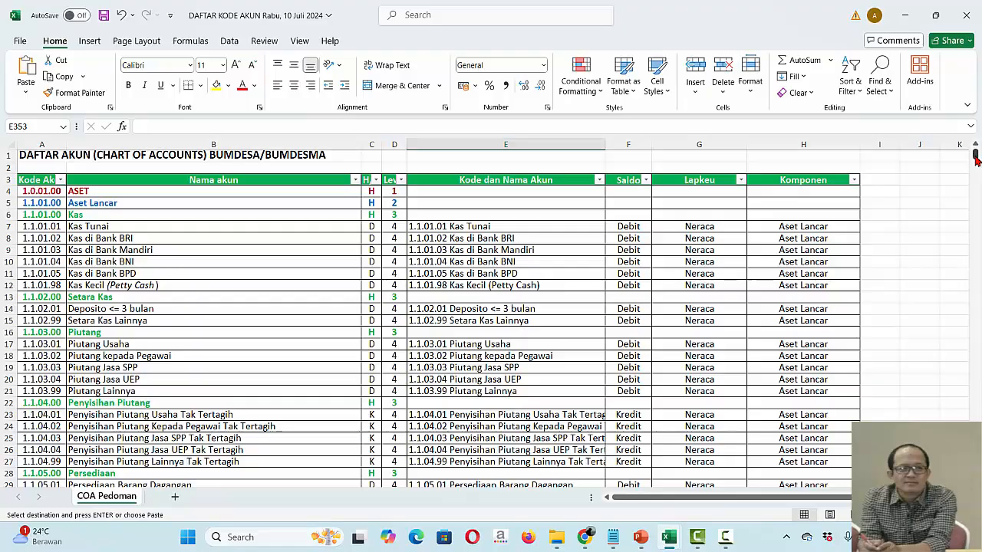
{"action": "mouse_move", "coordinate": [976, 158]}
{"action": "left_mouse_down"}
{"action": "mouse_move", "coordinate": [977, 265]}
{"action": "mouse_move", "coordinate": [976, 155]}
{"action": "left_mouse_up"}
Step: Switch to the LAP_Keungan_ 1 Januari_2024 workbook and examine the Kas and Bank items of the NRC MF Ctak balance sheet
{"action": "mouse_move", "coordinate": [670, 542]}
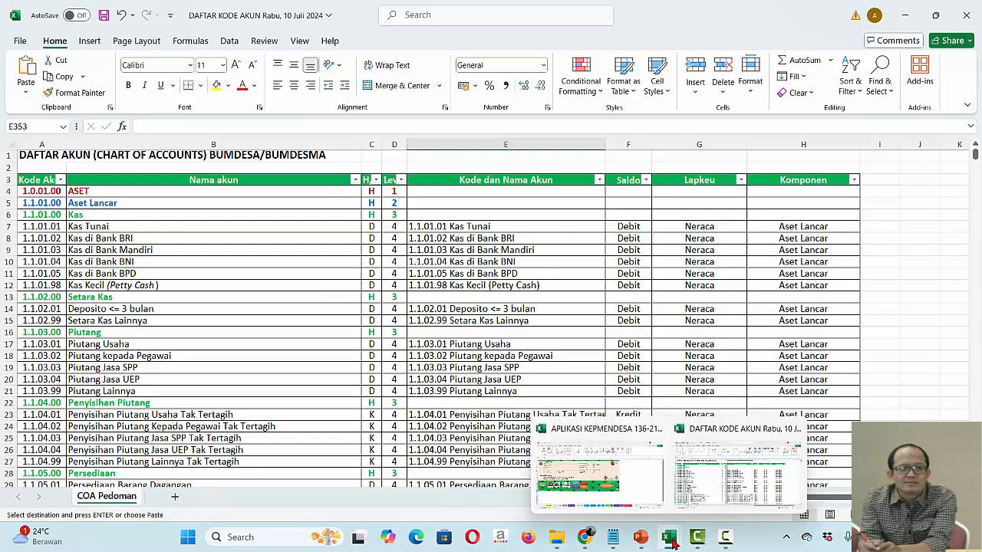
{"action": "left_click", "coordinate": [671, 541]}
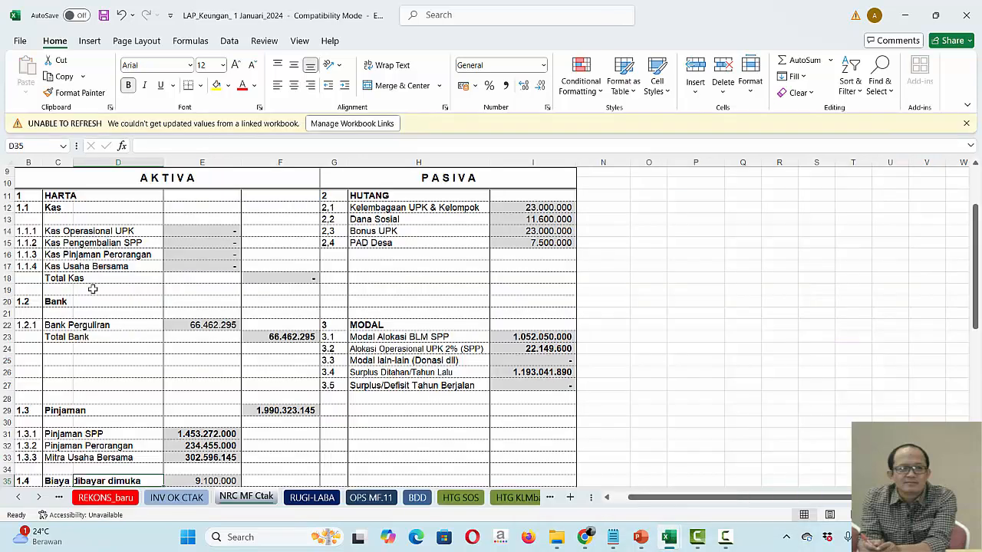
{"action": "left_click", "coordinate": [50, 208]}
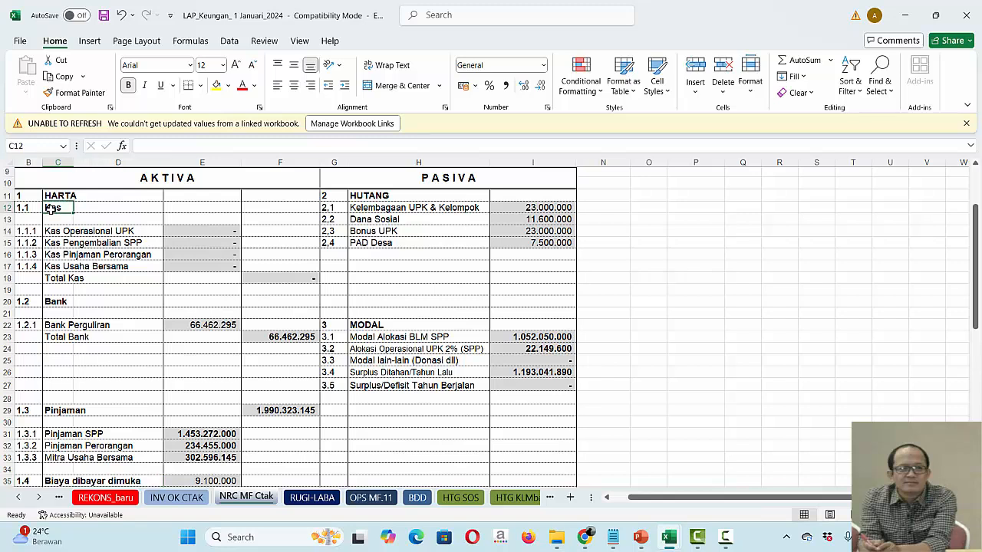
{"action": "left_click", "coordinate": [77, 329], "text": "shift"}
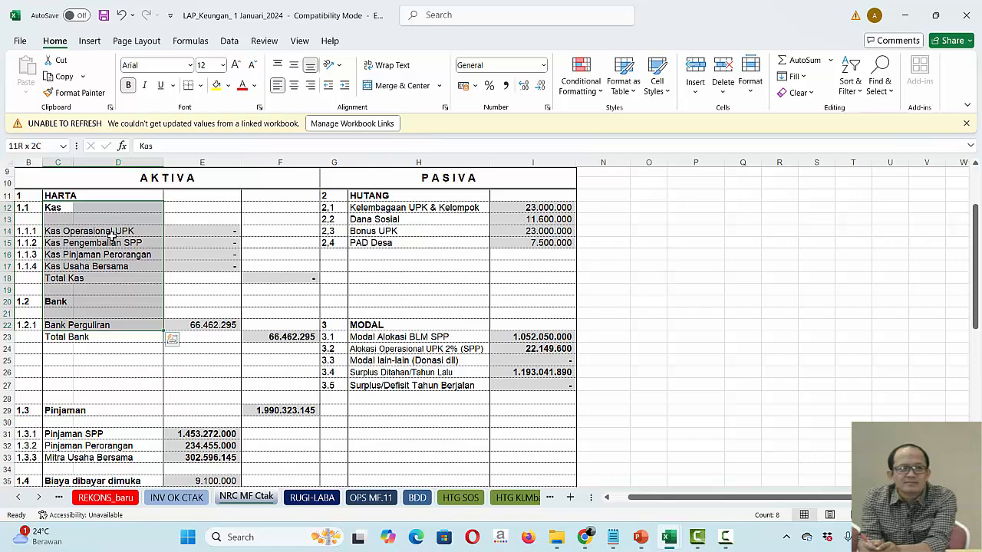
{"action": "left_click", "coordinate": [115, 486]}
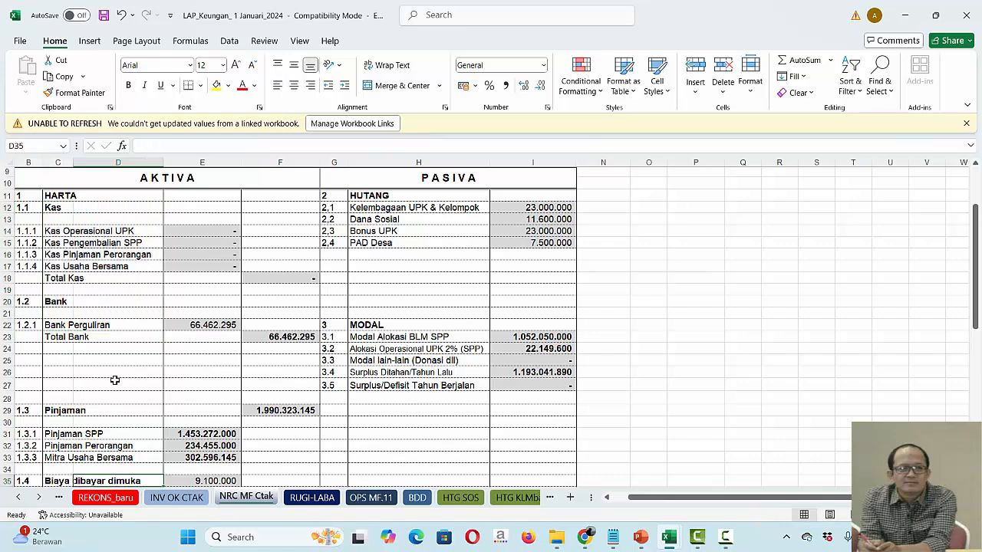
Step: Examine the Pinjaman, Biaya dibayar dimuka and Inventaris items on the assets side of the balance sheet
{"action": "scroll", "coordinate": [115, 381], "scroll_direction": "down", "scroll_amount": 1}
{"action": "key", "text": "Down"}
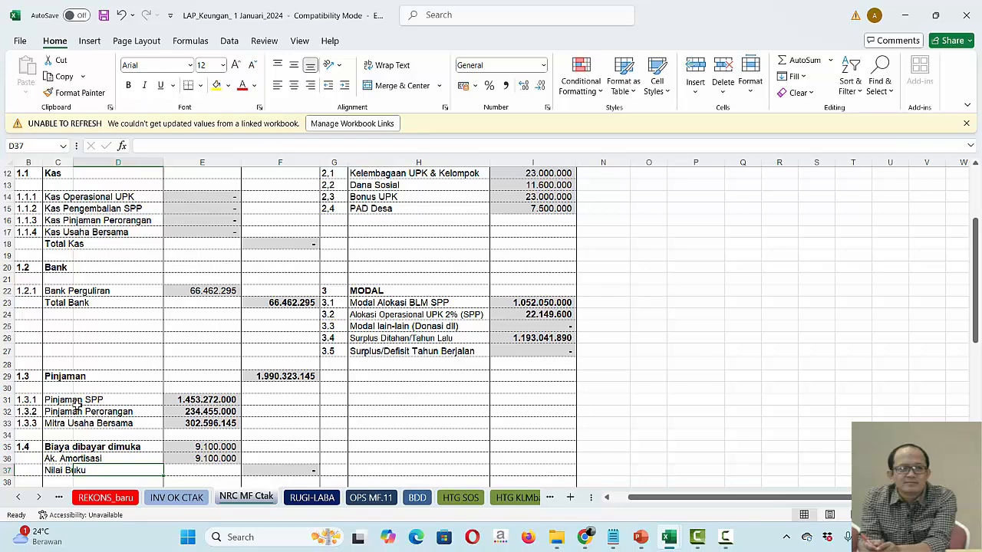
{"action": "key", "text": "Down"}
{"action": "key", "text": "Down"}
{"action": "key", "text": "Down"}
{"action": "key", "text": "Down"}
{"action": "key", "text": "Down"}
{"action": "key", "text": "Down"}
{"action": "key", "text": "Down"}
{"action": "key", "text": "Down"}
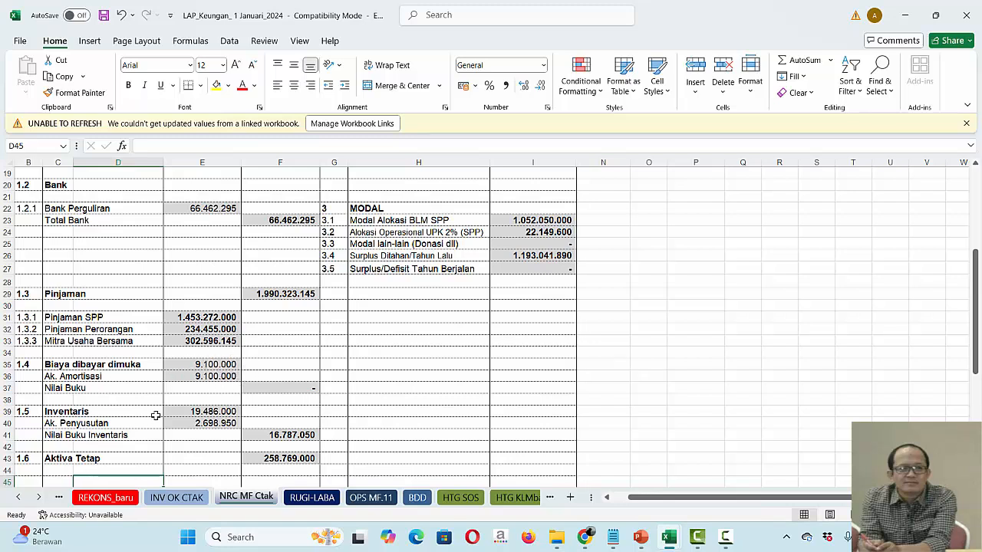
{"action": "left_click", "coordinate": [90, 413]}
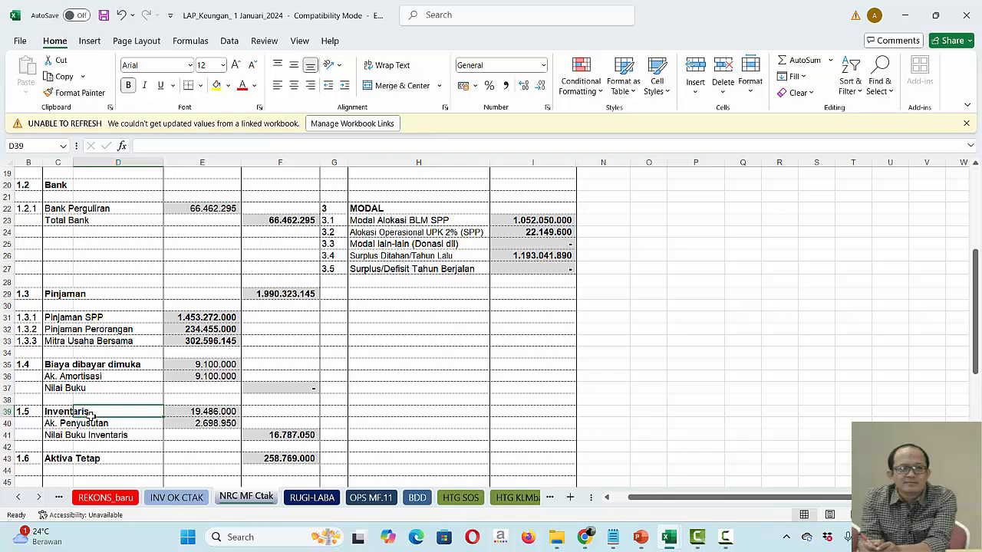
Step: Compare the Inventaris, Ak. Penyusutan, Aktiva Tetap and Rupa-rupa Aktiva rows at the end of the assets list
{"action": "key", "text": "Left"}
{"action": "key", "text": "Down"}
{"action": "key", "text": "Down"}
{"action": "key", "text": "Down"}
{"action": "key", "text": "Down"}
{"action": "key", "text": "Down"}
{"action": "key", "text": "Down"}
{"action": "key", "text": "Down"}
{"action": "key", "text": "Down"}
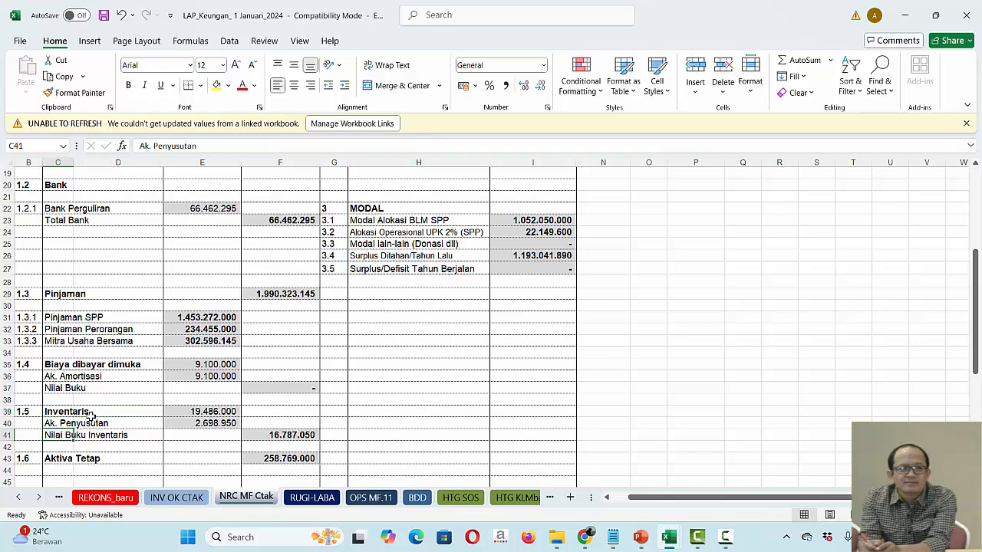
{"action": "key", "text": "Down"}
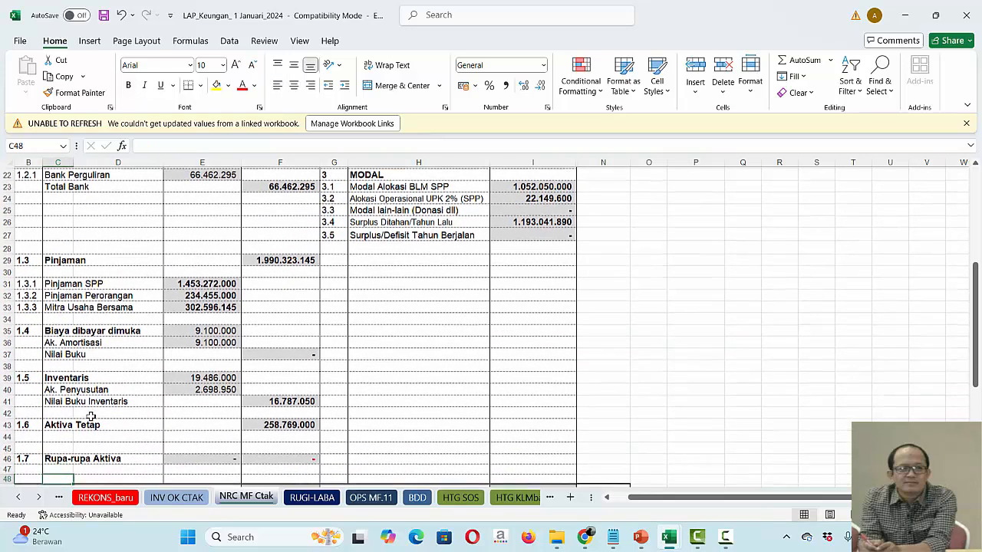
{"action": "key", "text": "Up"}
{"action": "key", "text": "Up"}
{"action": "key", "text": "Up"}
{"action": "key", "text": "Up"}
{"action": "key", "text": "Up"}
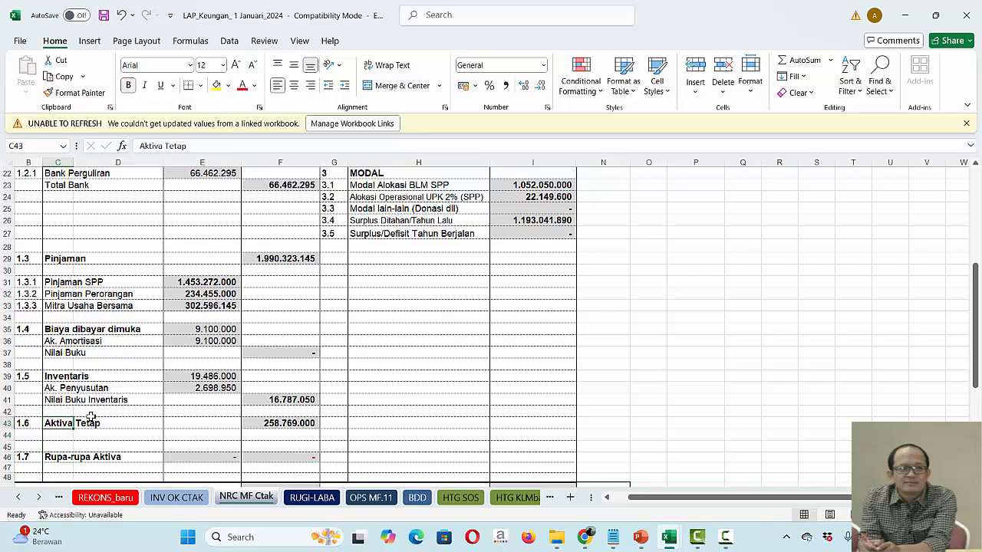
{"action": "key", "text": "Up"}
{"action": "key", "text": "Up"}
{"action": "key", "text": "Up"}
{"action": "key", "text": "Up"}
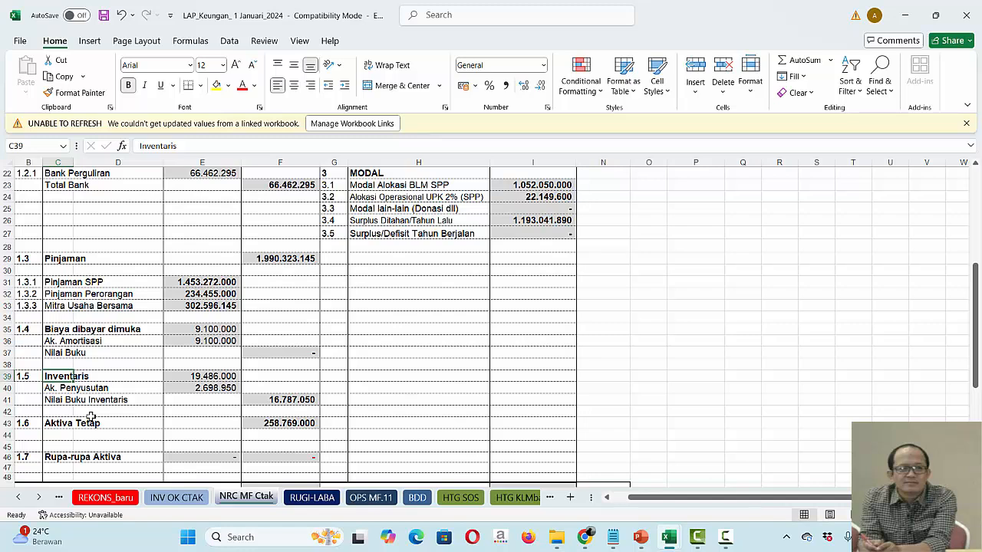
{"action": "key", "text": "Down"}
{"action": "key", "text": "Down"}
{"action": "key", "text": "Down"}
{"action": "key", "text": "Down"}
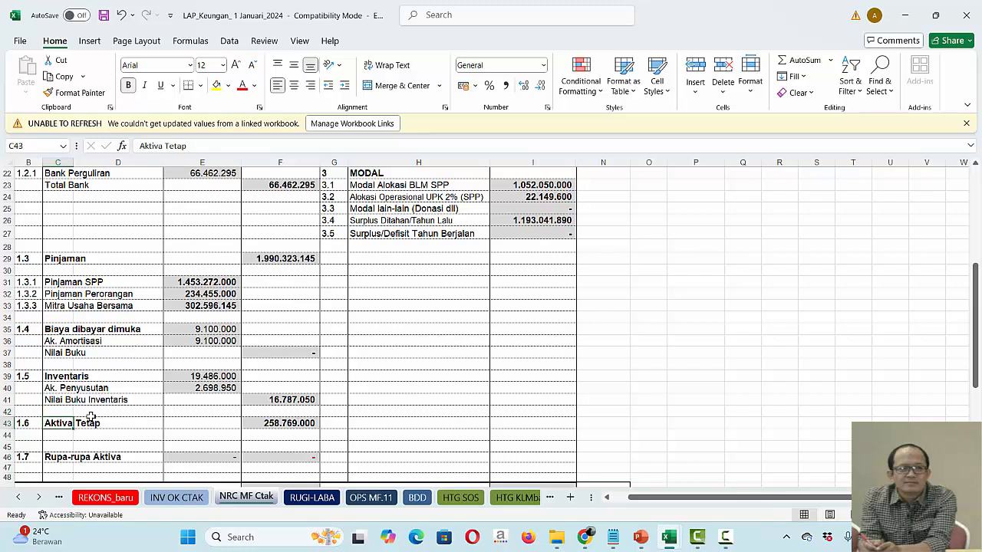
{"action": "key", "text": "Down"}
{"action": "key", "text": "Down"}
{"action": "key", "text": "Down"}
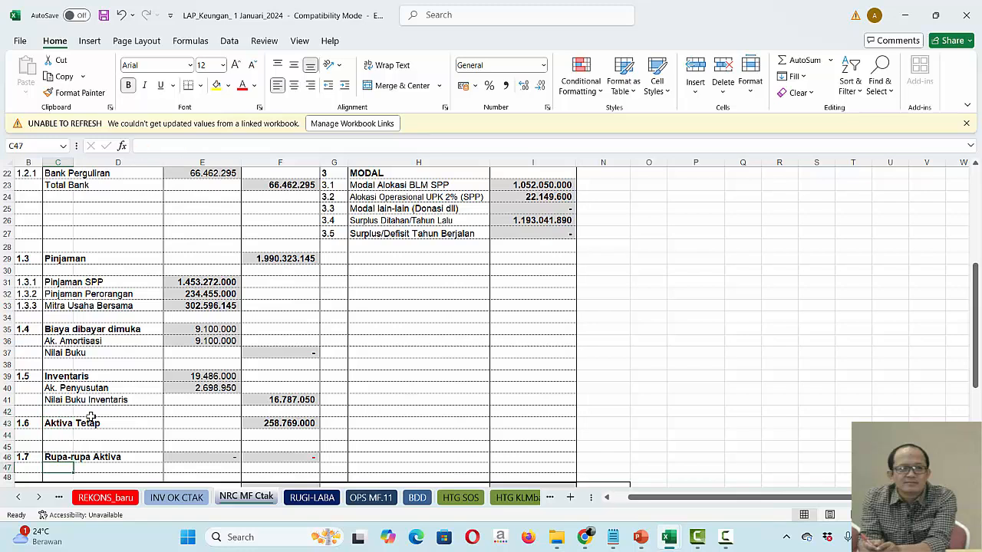
{"action": "key", "text": "Up"}
{"action": "key", "text": "Up"}
{"action": "key", "text": "Up"}
{"action": "key", "text": "Up"}
{"action": "key", "text": "Up"}
{"action": "key", "text": "Up"}
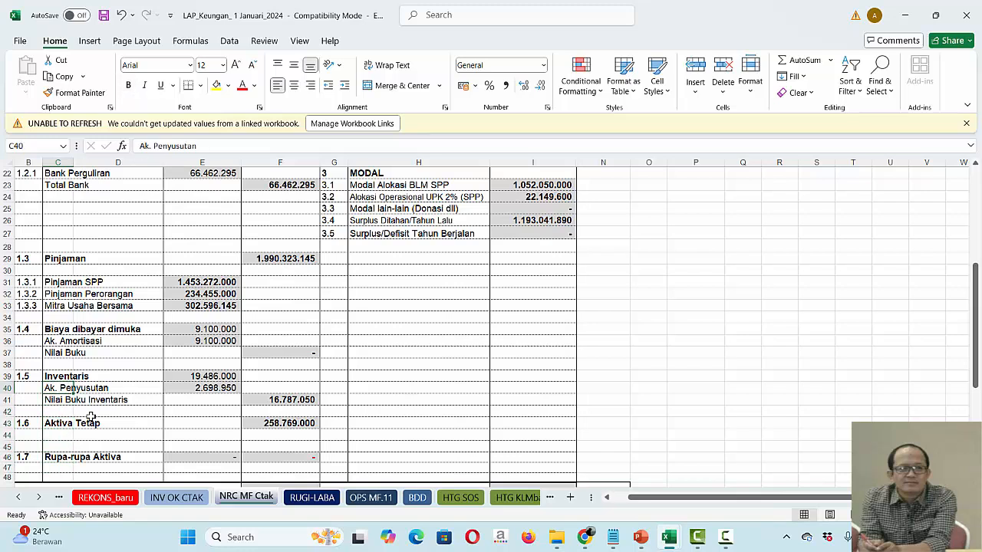
Step: Go through the asset accounts again from the Kas group down to Aktiva Tetap
{"action": "key", "text": "Up"}
{"action": "key", "text": "Up"}
{"action": "key", "text": "Up"}
{"action": "key", "text": "Up"}
{"action": "key", "text": "Up"}
{"action": "key", "text": "Up"}
{"action": "key", "text": "Up"}
{"action": "key", "text": "Up"}
{"action": "key", "text": "Up"}
{"action": "key", "text": "Up"}
{"action": "key", "text": "Up"}
{"action": "key", "text": "Up"}
{"action": "key", "text": "Up"}
{"action": "key", "text": "Up"}
{"action": "key", "text": "Up"}
{"action": "key", "text": "Up"}
{"action": "key", "text": "Up"}
{"action": "key", "text": "Up"}
{"action": "key", "text": "Up"}
{"action": "key", "text": "Up"}
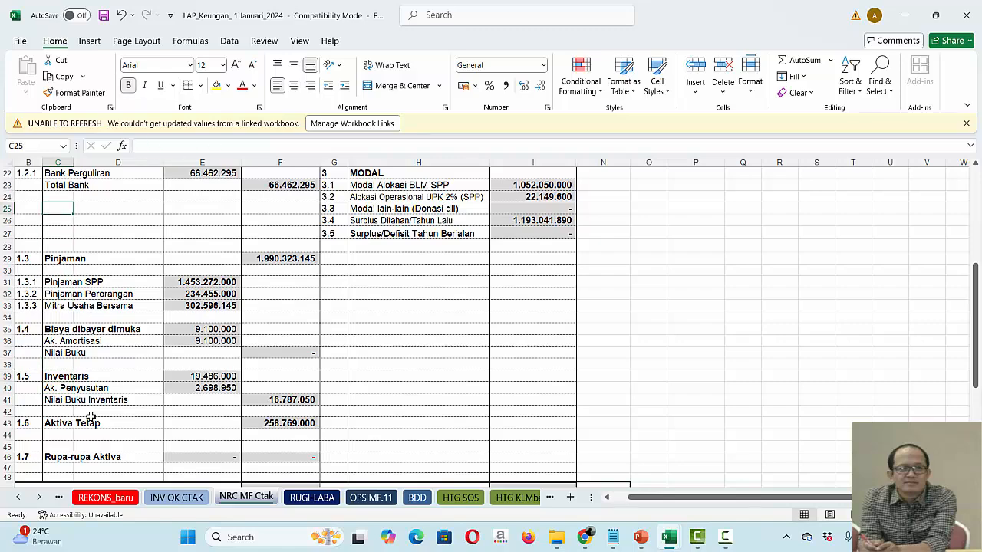
{"action": "key", "text": "Up"}
{"action": "key", "text": "Up"}
{"action": "key", "text": "Down"}
{"action": "key", "text": "Down"}
{"action": "key", "text": "Down"}
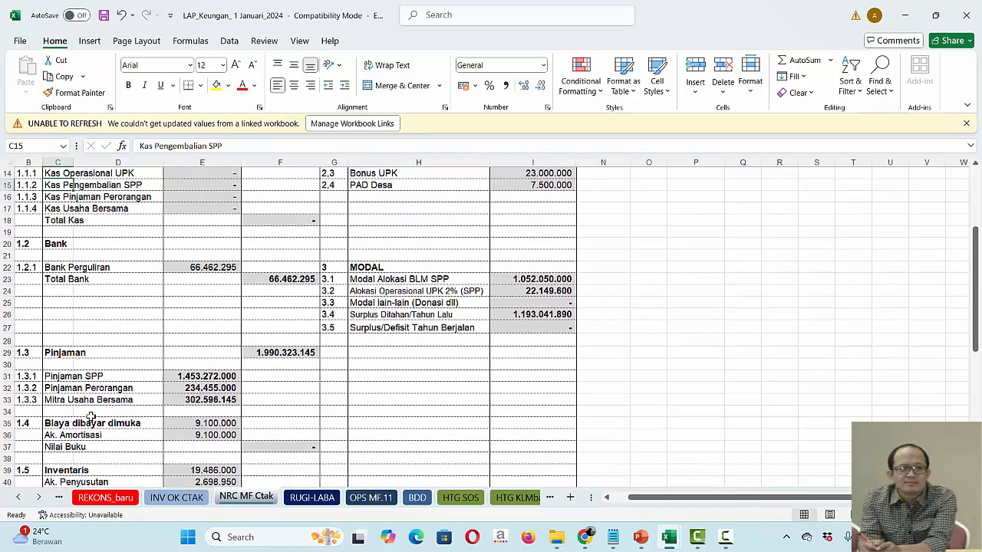
{"action": "key", "text": "Down"}
{"action": "key", "text": "Down"}
{"action": "key", "text": "Down"}
{"action": "key", "text": "Down"}
{"action": "key", "text": "Down"}
{"action": "key", "text": "Down"}
{"action": "key", "text": "Down"}
{"action": "key", "text": "Down"}
{"action": "key", "text": "Down"}
{"action": "key", "text": "Down"}
{"action": "key", "text": "Down"}
{"action": "key", "text": "Down"}
{"action": "key", "text": "Down"}
{"action": "key", "text": "Down"}
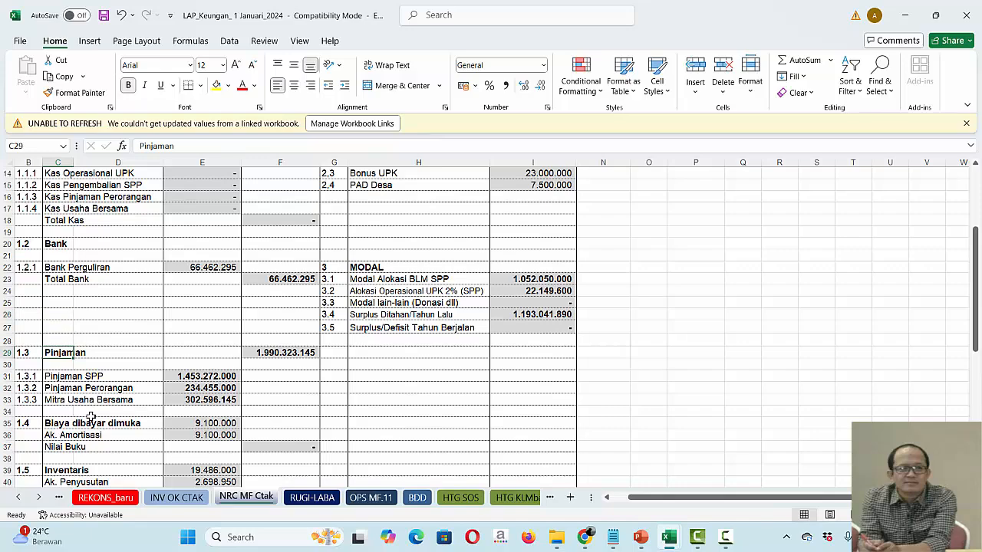
{"action": "key", "text": "Down"}
{"action": "key", "text": "Down"}
{"action": "key", "text": "Down"}
{"action": "key", "text": "Down"}
{"action": "key", "text": "Down"}
{"action": "key", "text": "Down"}
{"action": "key", "text": "Down"}
{"action": "key", "text": "Down"}
{"action": "key", "text": "Down"}
{"action": "key", "text": "Down"}
{"action": "key", "text": "Down"}
{"action": "key", "text": "Down"}
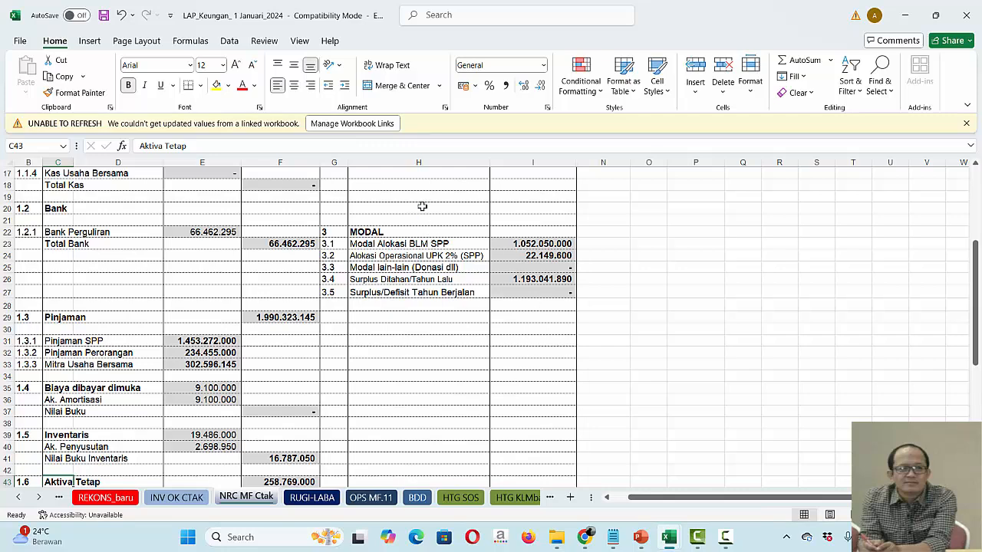
Step: Return to the head of the balance sheet to view the Aktiva and Pasiva sections side by side
{"action": "key", "text": "Up"}
{"action": "key", "text": "Up"}
{"action": "key", "text": "Up"}
{"action": "key", "text": "Up"}
{"action": "key", "text": "Up"}
{"action": "key", "text": "Up"}
{"action": "key", "text": "Up"}
{"action": "key", "text": "Up"}
{"action": "key", "text": "Up"}
{"action": "key", "text": "Up"}
{"action": "key", "text": "Up"}
{"action": "key", "text": "Up"}
{"action": "key", "text": "Up"}
{"action": "key", "text": "Up"}
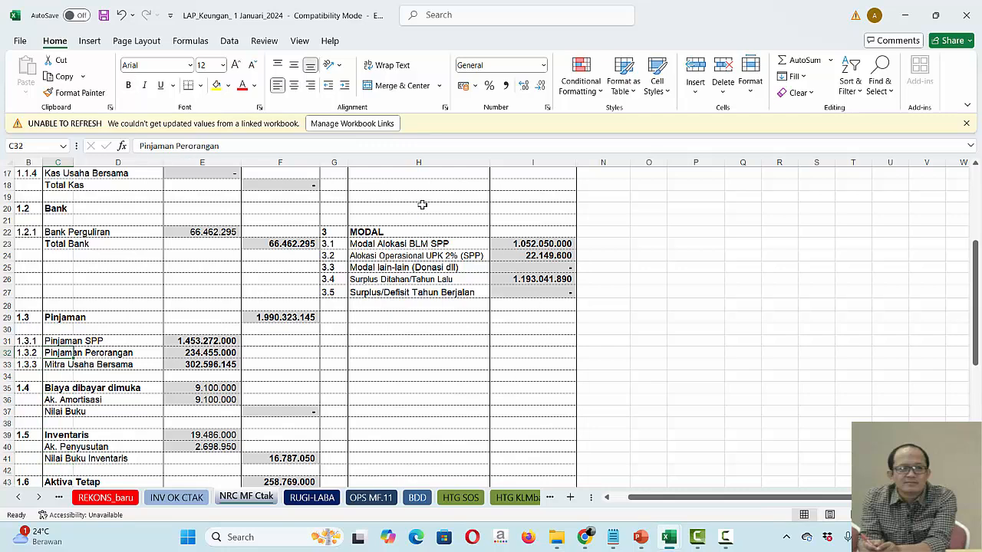
{"action": "key", "text": "Up"}
{"action": "key", "text": "Up"}
{"action": "key", "text": "Up"}
{"action": "key", "text": "Up"}
{"action": "key", "text": "Up"}
{"action": "key", "text": "Up"}
{"action": "key", "text": "Up"}
{"action": "key", "text": "Up"}
{"action": "key", "text": "Up"}
{"action": "key", "text": "Up"}
{"action": "key", "text": "Up"}
{"action": "key", "text": "Up"}
{"action": "key", "text": "Up"}
{"action": "key", "text": "Up"}
{"action": "key", "text": "Up"}
{"action": "key", "text": "Up"}
{"action": "key", "text": "Up"}
{"action": "key", "text": "Up"}
{"action": "key", "text": "Up"}
{"action": "key", "text": "Up"}
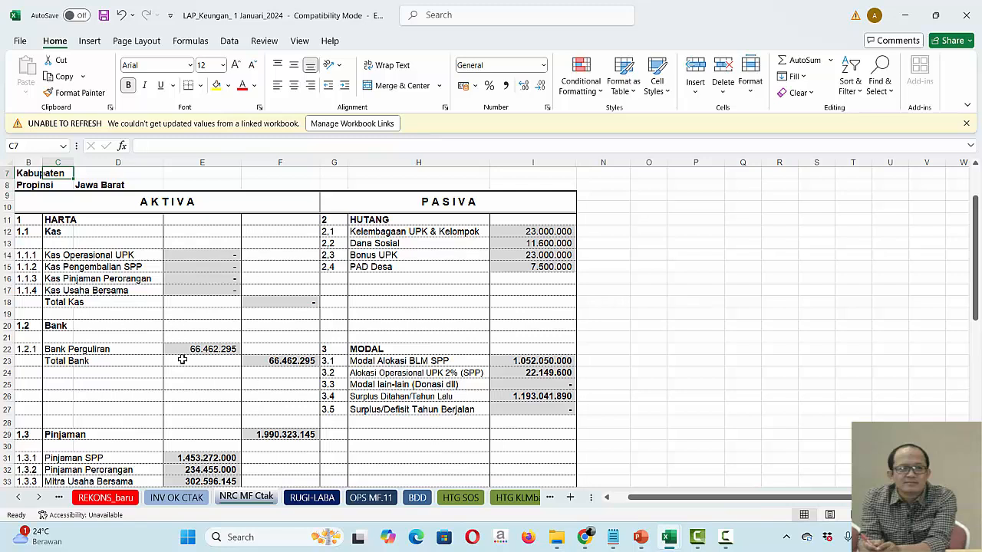
Step: Switch back to the DAFTAR KODE AKUN workbook and rename account 1.1.01.01 as "Kas Tunai BUMDes Ma"
{"action": "mouse_move", "coordinate": [670, 541]}
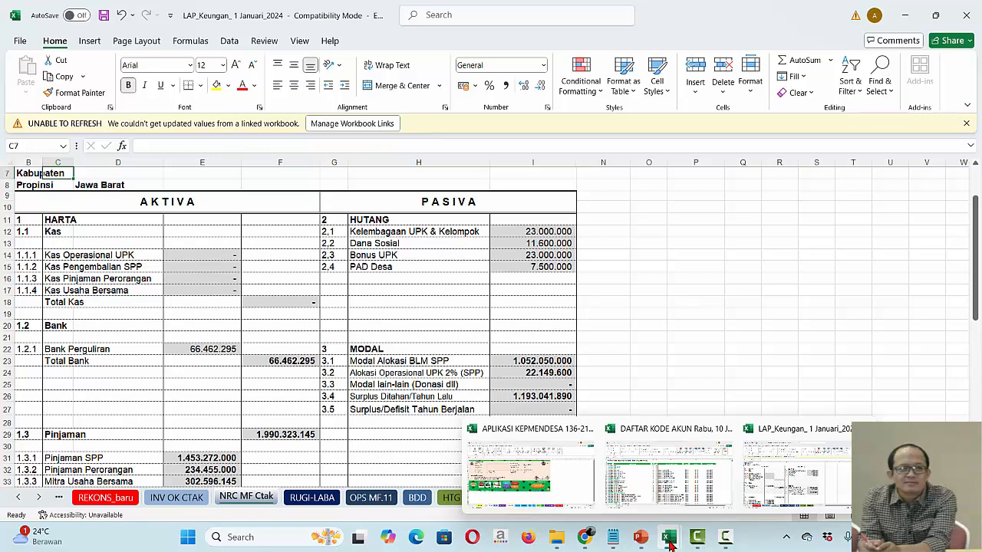
{"action": "mouse_move", "coordinate": [654, 489]}
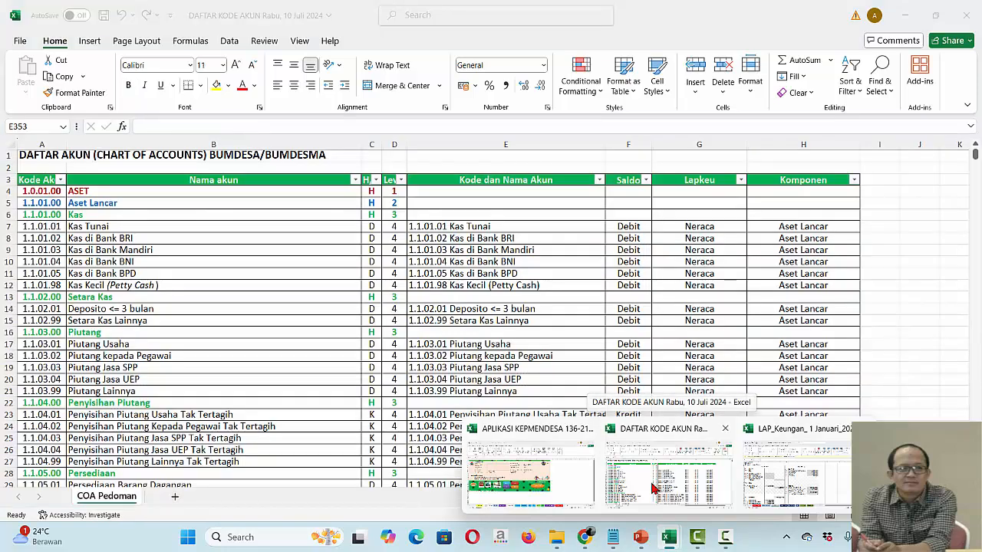
{"action": "left_click", "coordinate": [654, 489]}
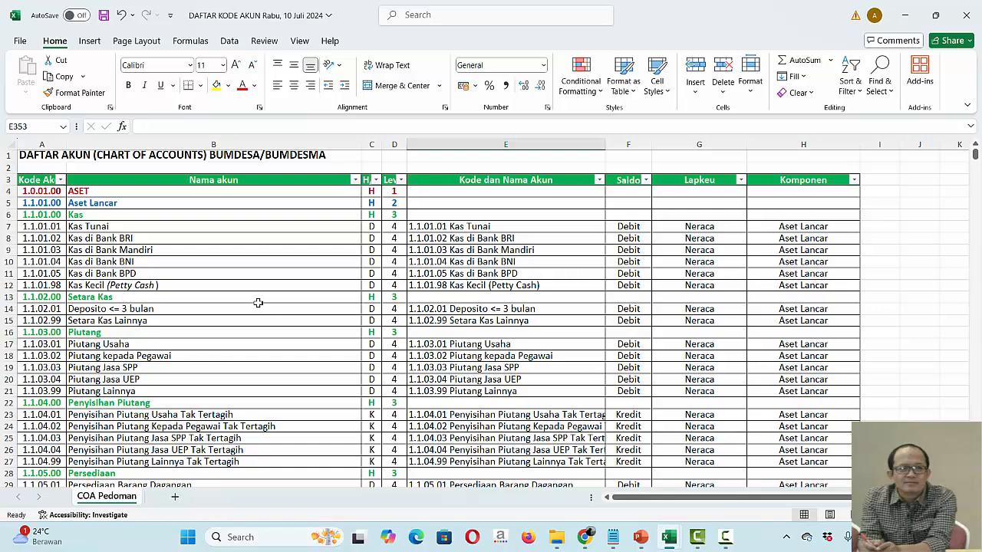
{"action": "left_click", "coordinate": [155, 227]}
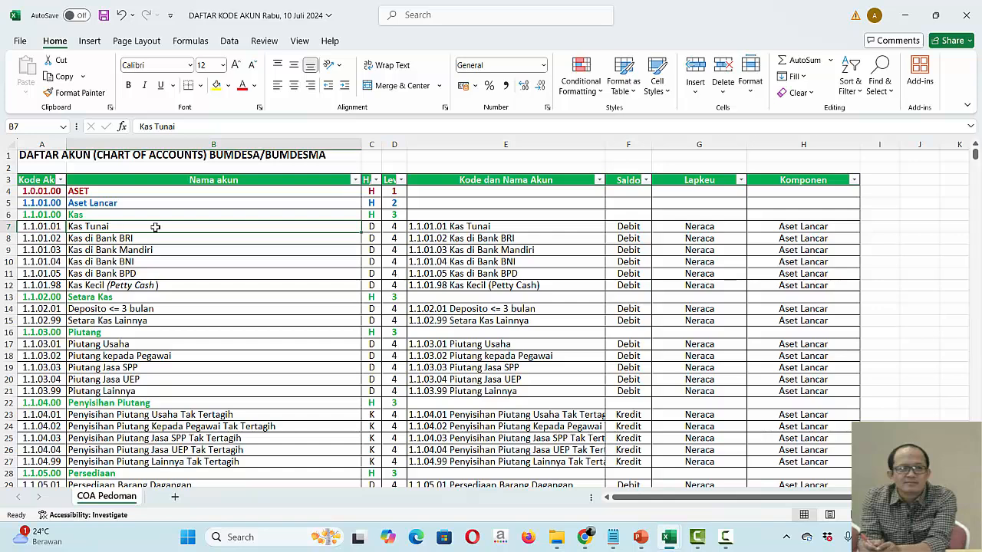
{"action": "double_click", "coordinate": [155, 228]}
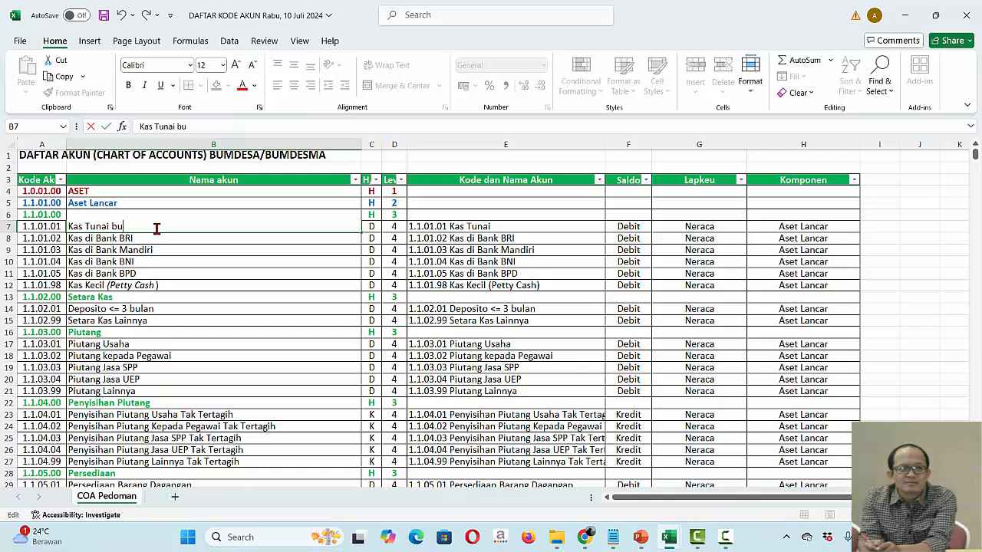
{"action": "key", "text": "BackSpace"}
{"action": "key", "text": "BackSpace"}
{"action": "key", "text": "BackSpace"}
{"action": "key", "text": "BackSpace"}
{"action": "type", "text": "BUMDes Ma"}
{"action": "key", "text": "Return"}
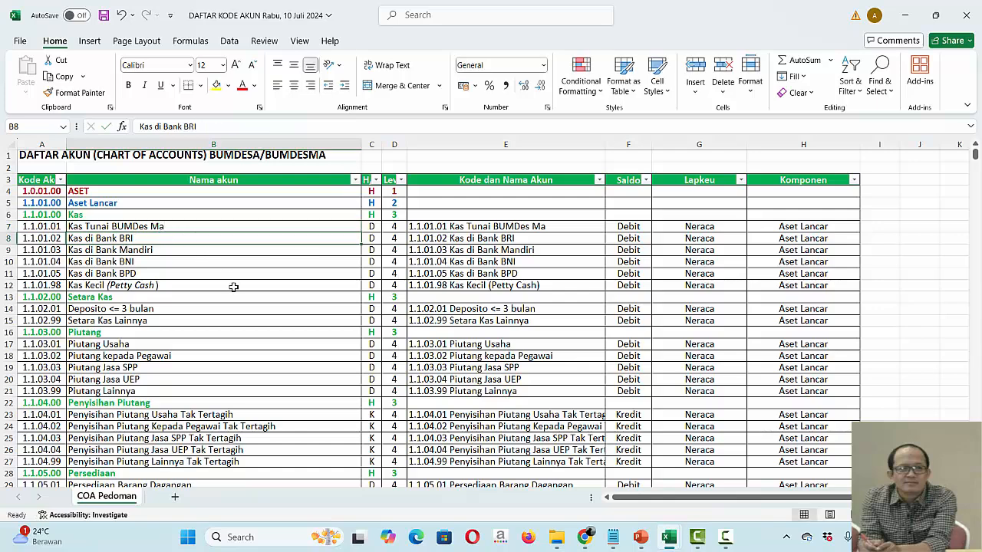
Step: Rename account 1.1.01.02 as "Kas di Bank BRI Perguliran"
{"action": "double_click", "coordinate": [149, 239]}
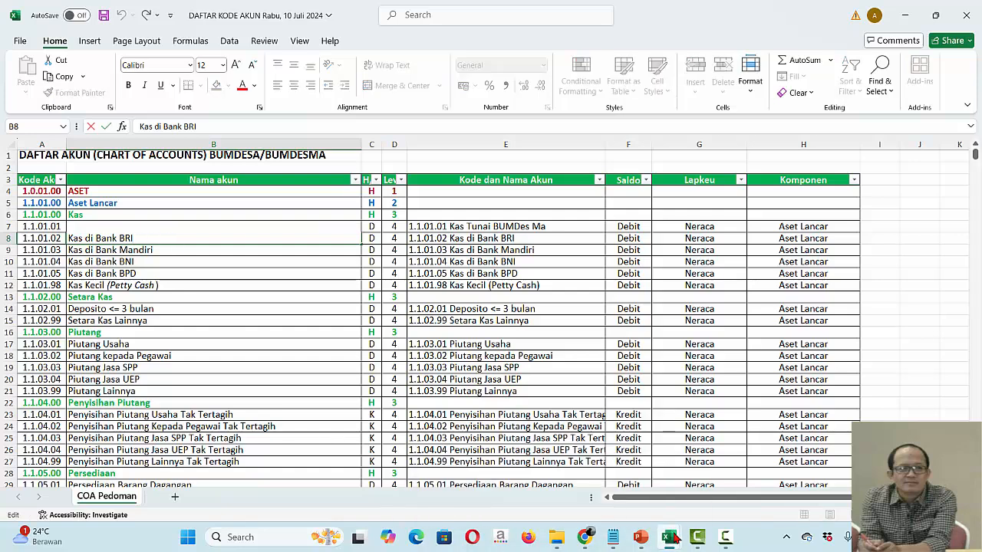
{"action": "mouse_move", "coordinate": [669, 537]}
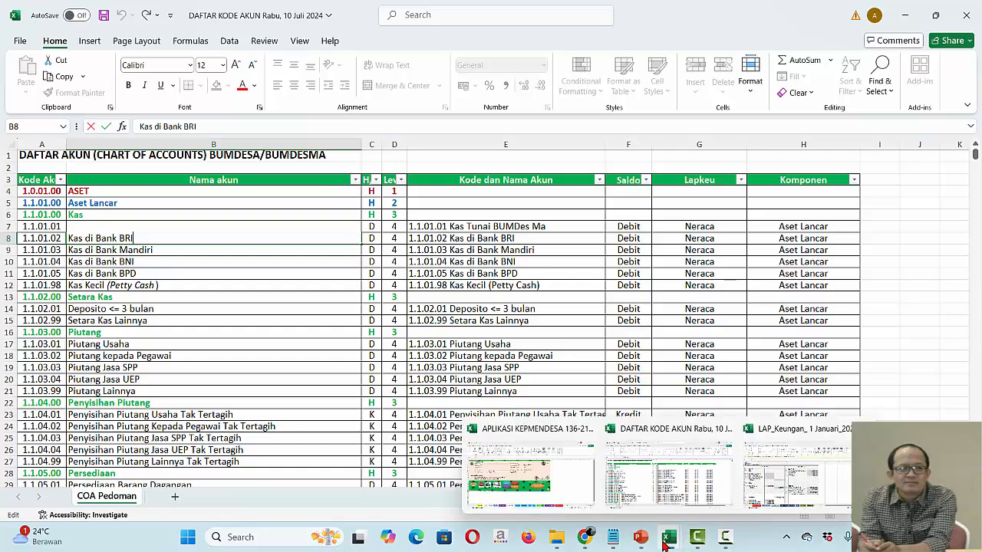
{"action": "left_click", "coordinate": [699, 486]}
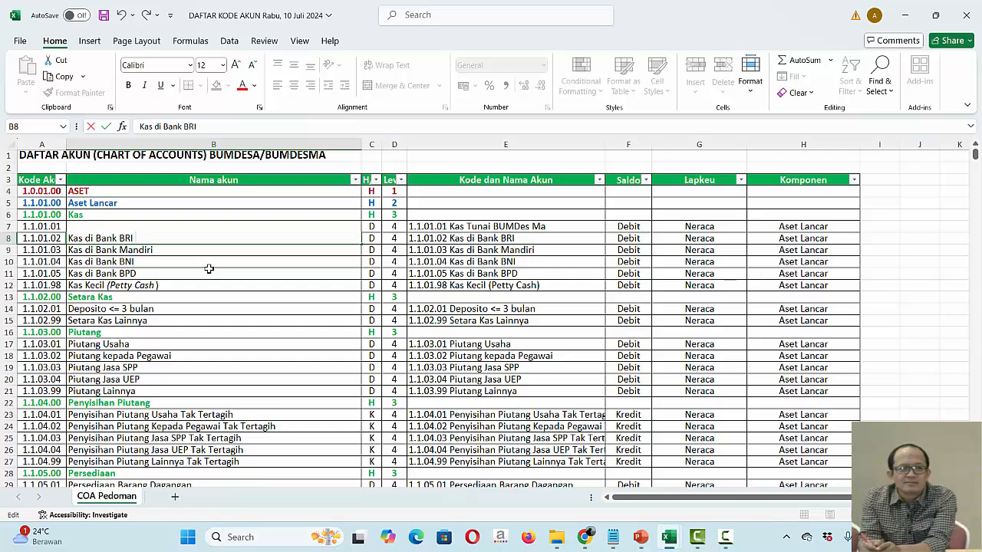
{"action": "type", "text": "rguliran"}
{"action": "key", "text": "Return"}
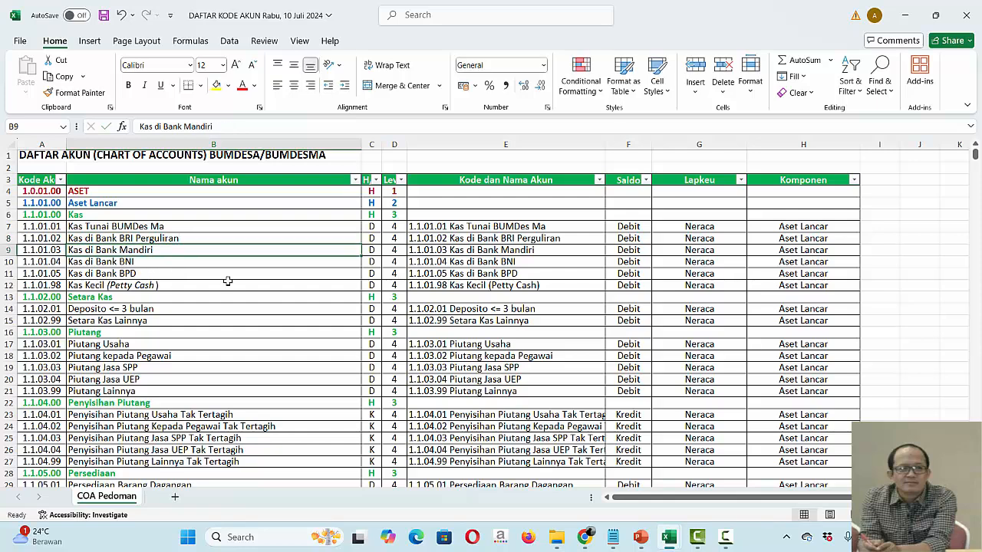
Step: Clear the account names for codes 1.1.01.03 through 1.1.01.05, keeping the codes themselves
{"action": "key", "text": "shift+Down"}
{"action": "key", "text": "shift+Down"}
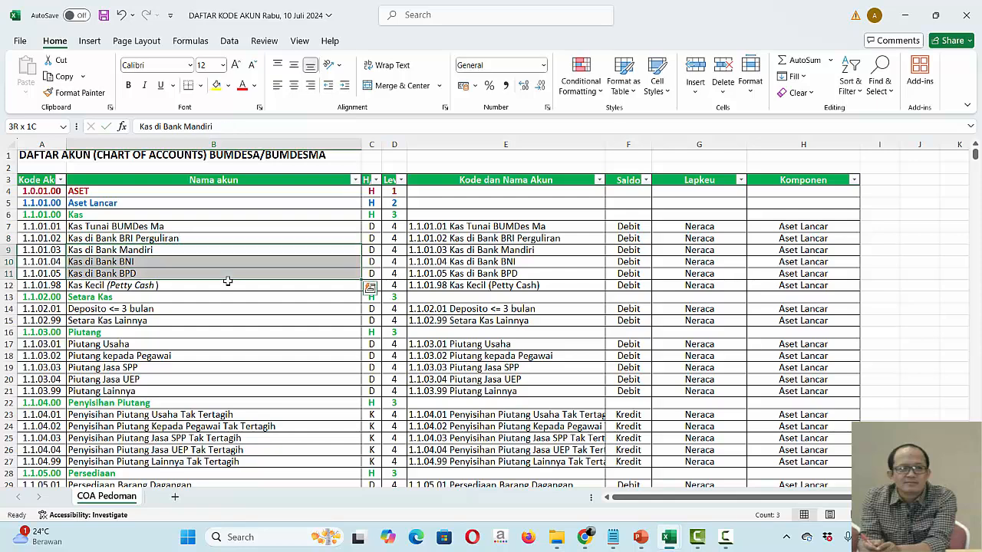
{"action": "key", "text": "Delete"}
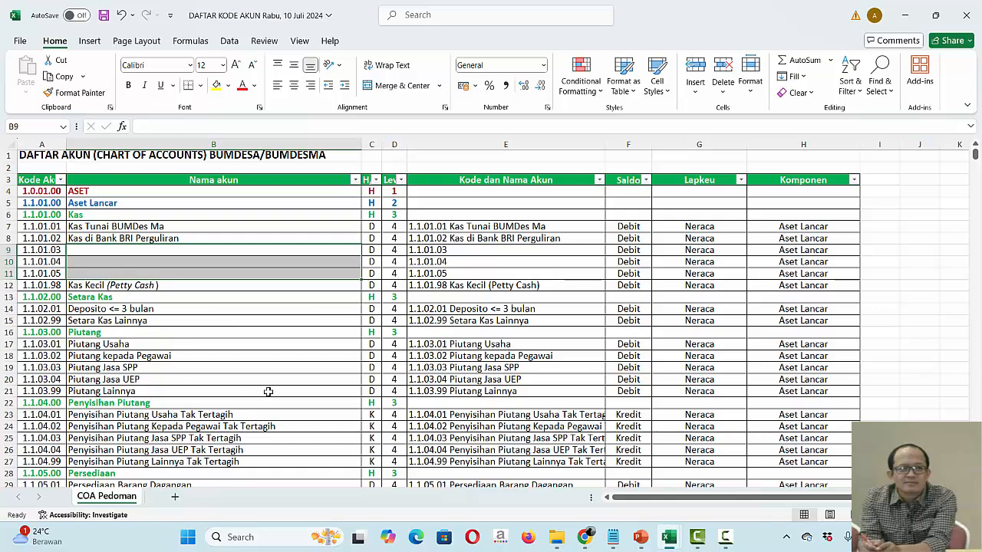
Step: Rename account 1.1.03.03 as "Piutang SPP"
{"action": "double_click", "coordinate": [159, 370]}
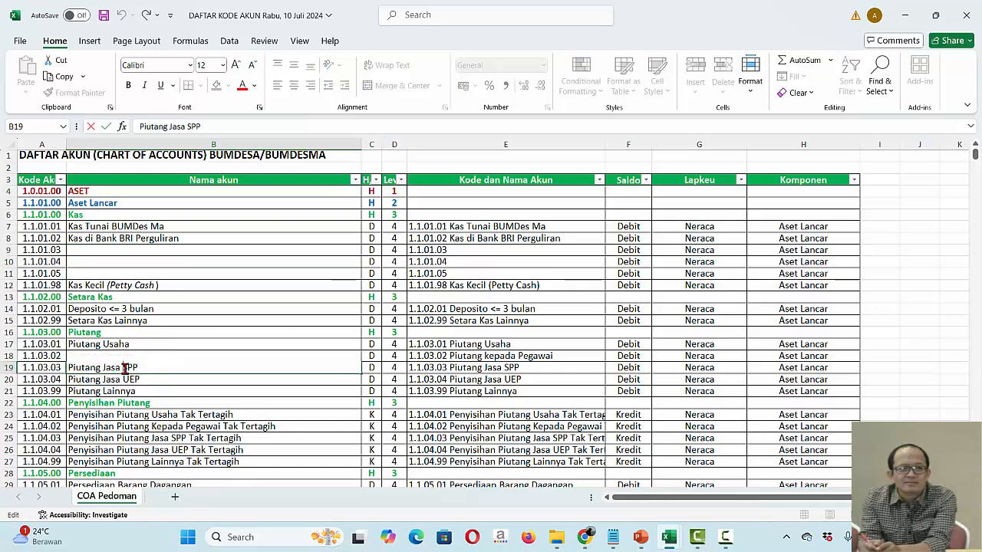
{"action": "left_click", "coordinate": [123, 369]}
{"action": "key", "text": "BackSpace"}
{"action": "key", "text": "BackSpace"}
{"action": "key", "text": "BackSpace"}
{"action": "key", "text": "BackSpace"}
{"action": "key", "text": "BackSpace"}
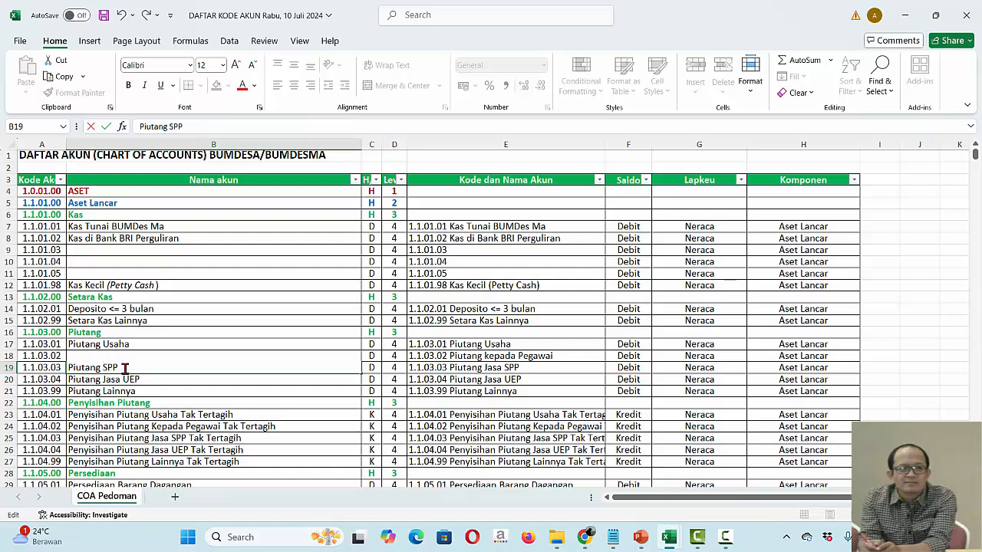
{"action": "key", "text": "Return"}
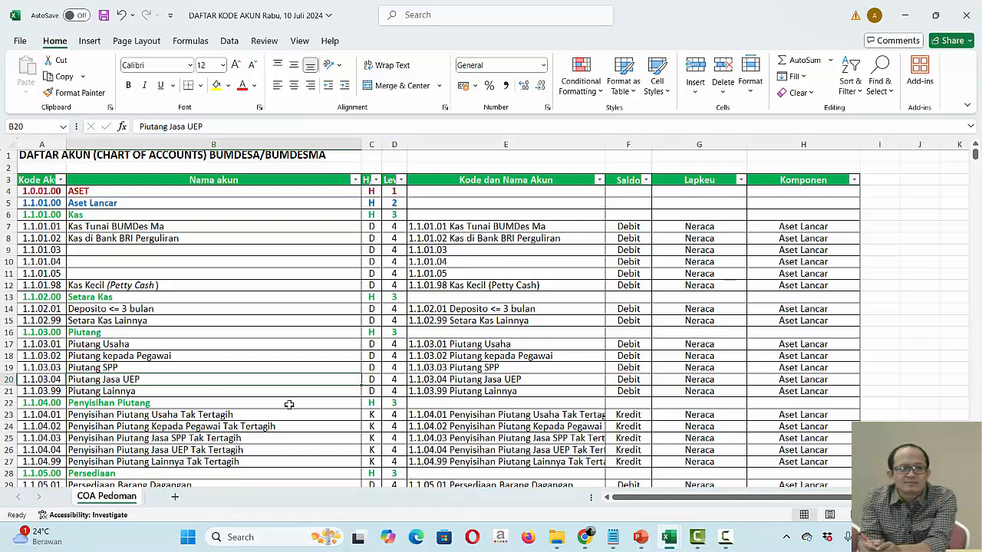
Step: Check the Pinjaman accounts in the LAP_Keungan_ 1 Januari_2024 balance sheet and return to the DAFTAR KODE AKUN workbook
{"action": "mouse_move", "coordinate": [584, 537]}
{"action": "mouse_move", "coordinate": [681, 533]}
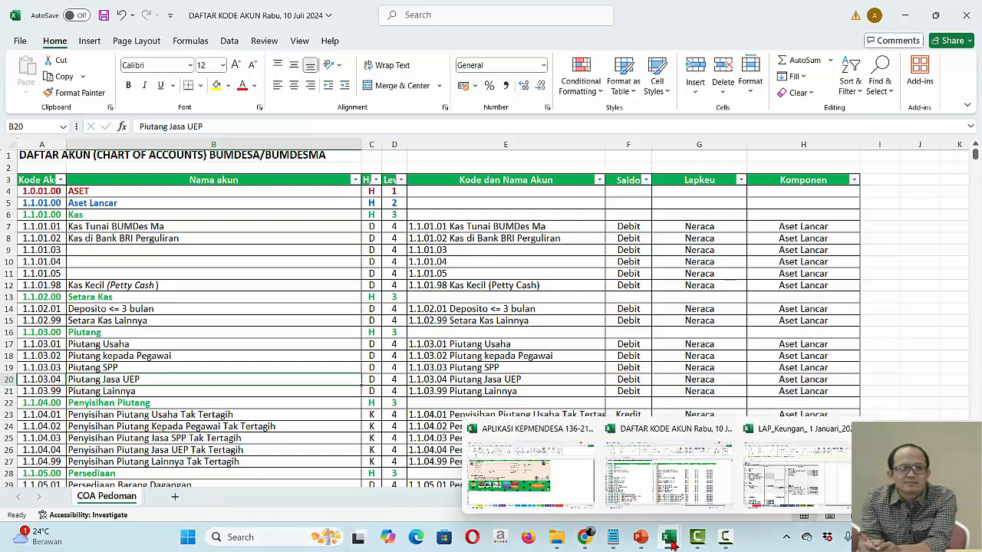
{"action": "left_click", "coordinate": [783, 489]}
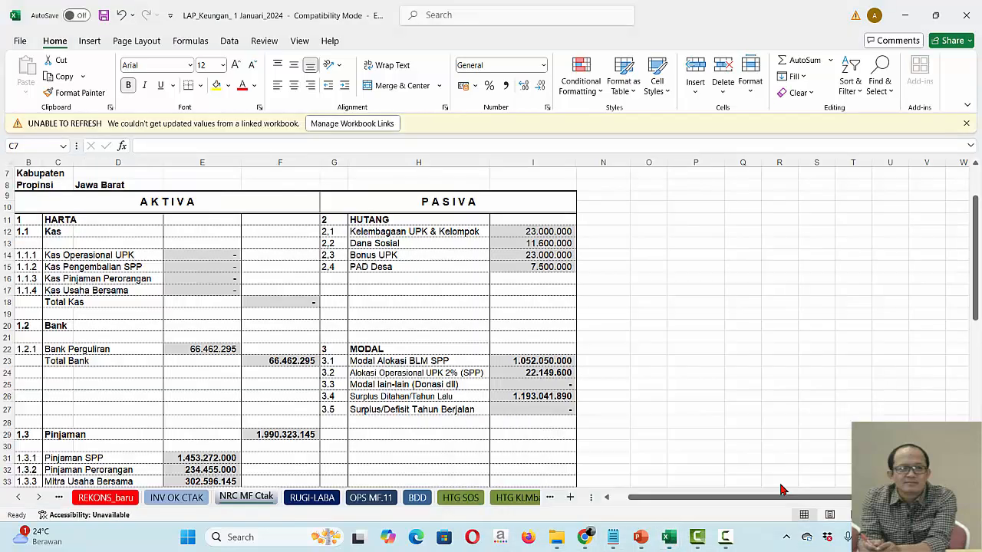
{"action": "left_click", "coordinate": [79, 458]}
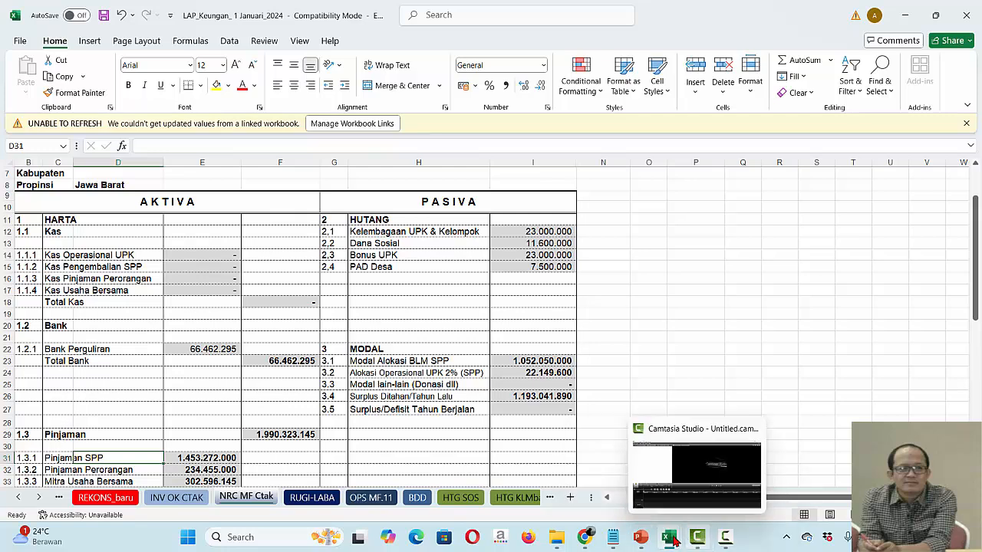
{"action": "mouse_move", "coordinate": [669, 537]}
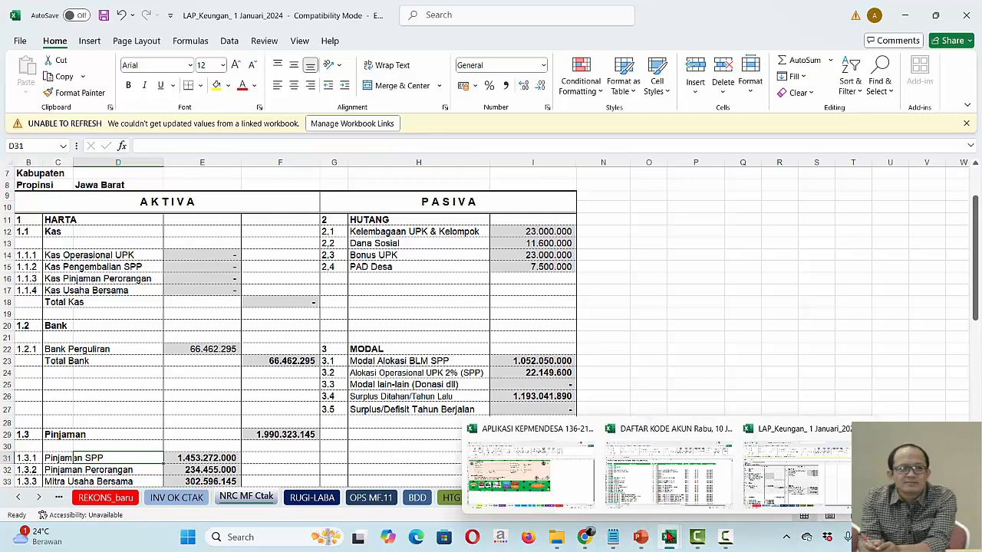
{"action": "left_click", "coordinate": [631, 484]}
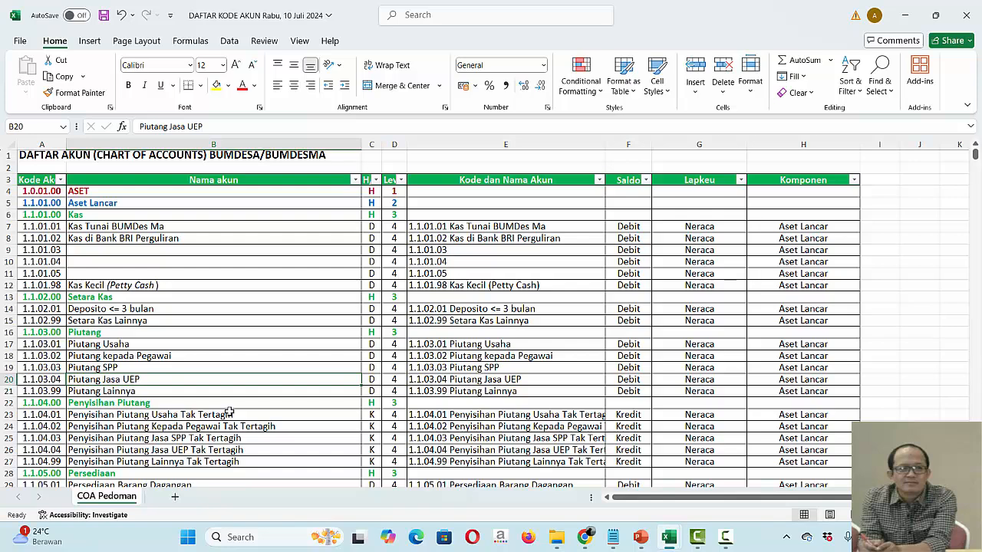
Step: Highlight the rows of accounts 1.1.03.04 Piutang Jasa UEP, 1.1.03.99 Piutang Lainnya and 1.1.03.01 Piutang Usaha in yellow
{"action": "left_click", "coordinate": [46, 379]}
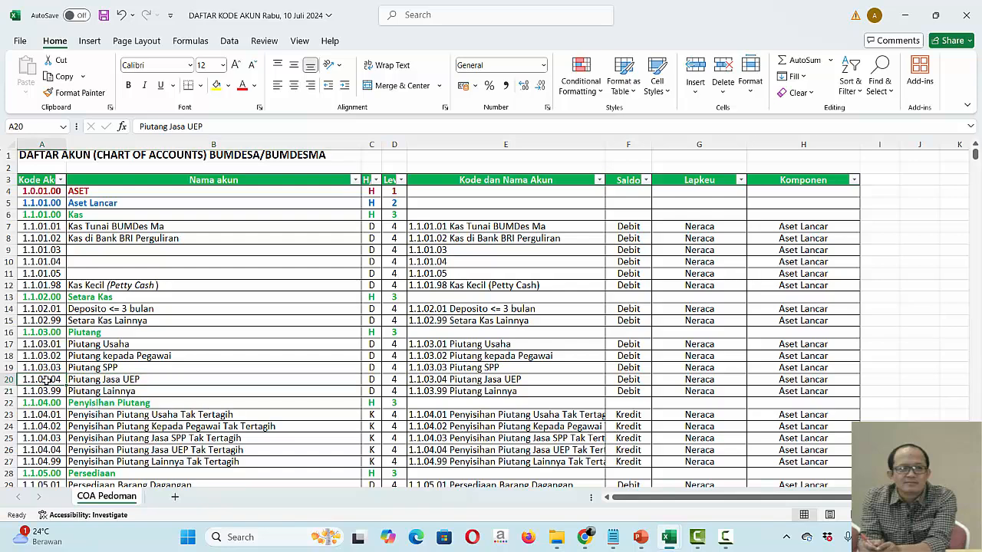
{"action": "left_click", "coordinate": [12, 381]}
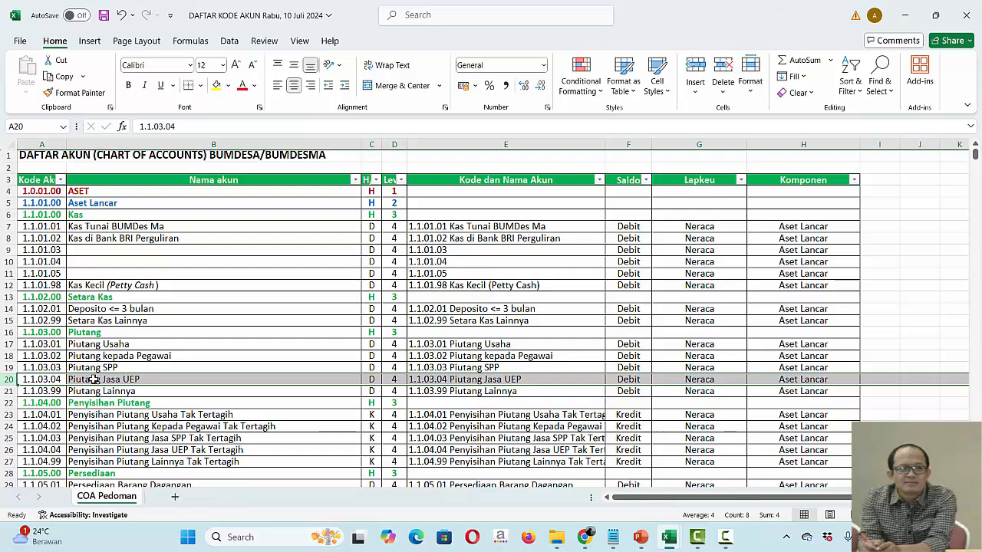
{"action": "key", "text": "shift+Down"}
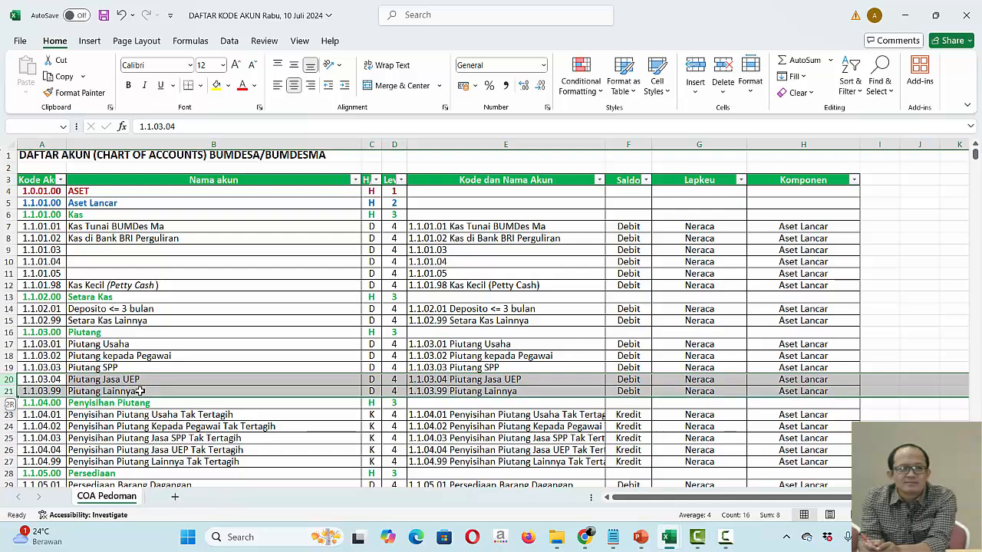
{"action": "left_click", "coordinate": [216, 86]}
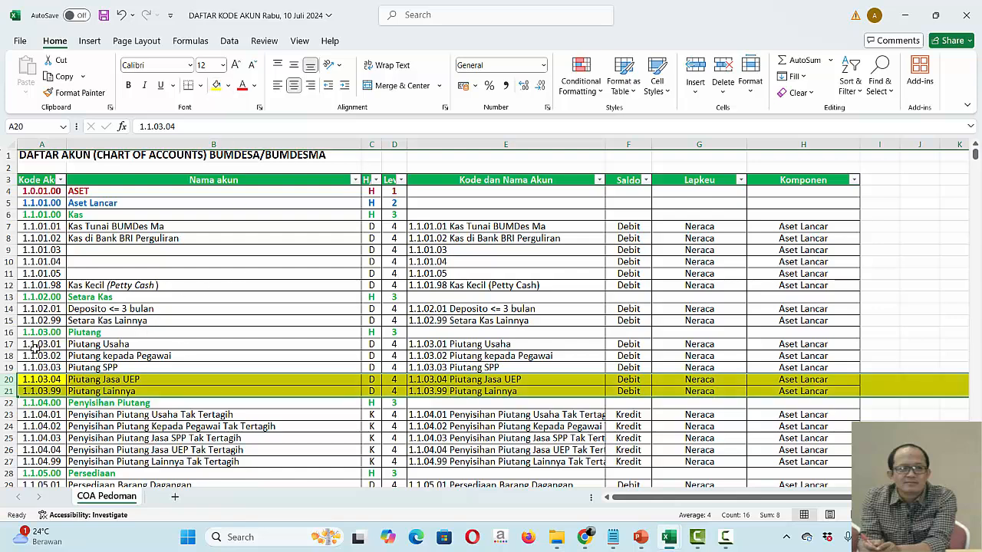
{"action": "left_click_drag", "start_coordinate": [35, 346], "coordinate": [803, 344]}
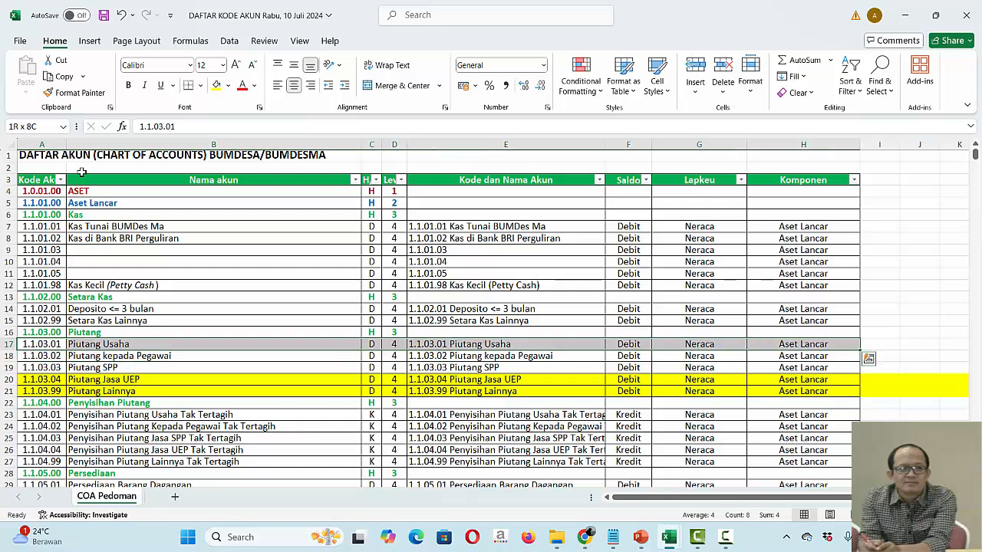
{"action": "left_click", "coordinate": [215, 82]}
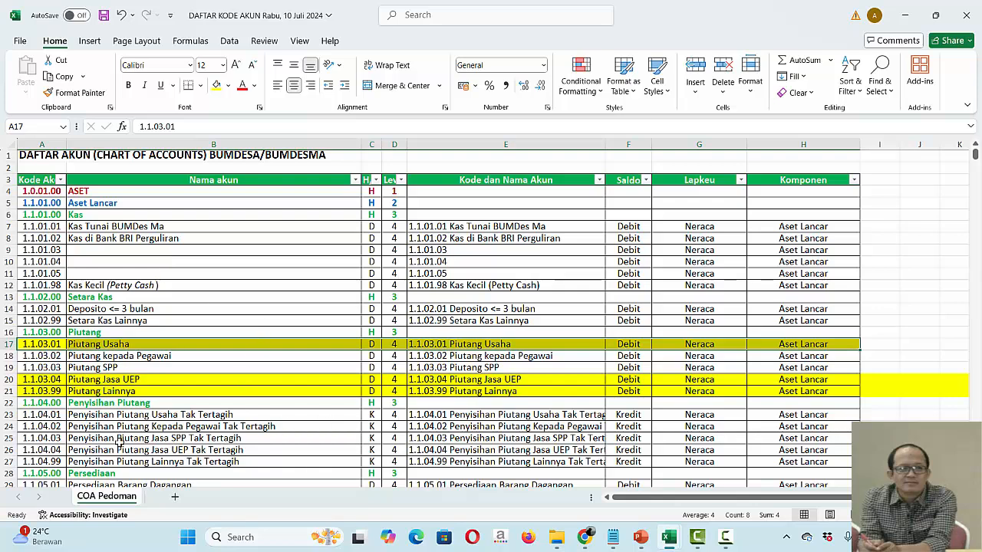
Step: Highlight the Penyisihan Piutang accounts 1.1.04.02 through 1.1.04.04 in yellow
{"action": "left_click", "coordinate": [39, 431]}
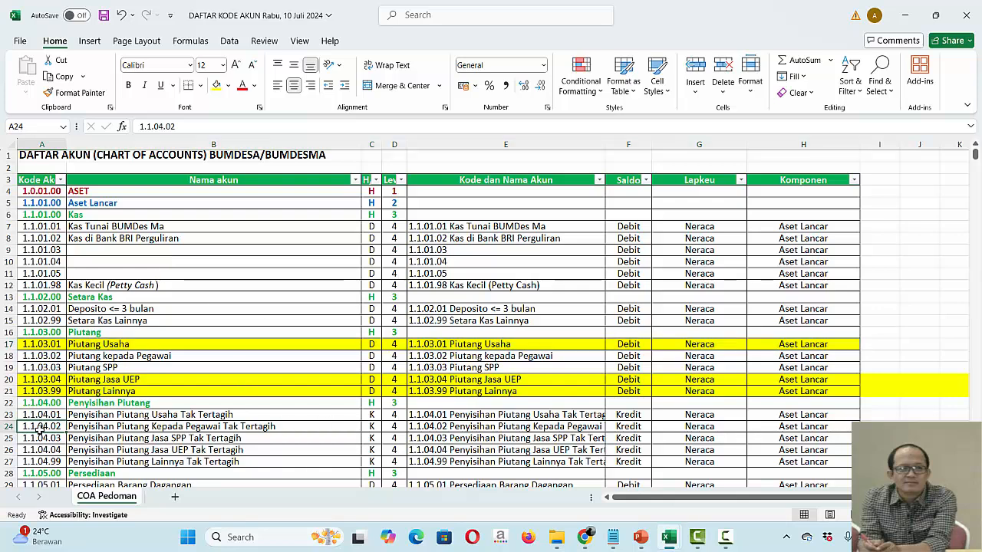
{"action": "left_click_drag", "start_coordinate": [39, 431], "coordinate": [855, 449]}
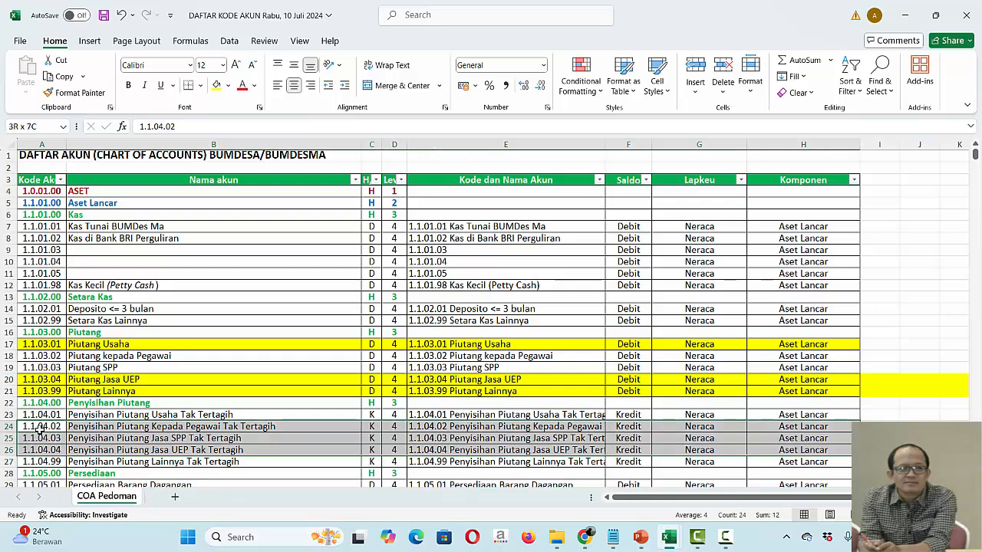
{"action": "left_click", "coordinate": [216, 86]}
Step: Highlight the whole Persediaan group, codes 1.1.05.00 through 1.1.05.04, in yellow across all table columns
{"action": "key", "text": "Down"}
{"action": "key", "text": "Down"}
{"action": "key", "text": "Down"}
{"action": "key", "text": "Down"}
{"action": "key", "text": "Down"}
{"action": "key", "text": "Down"}
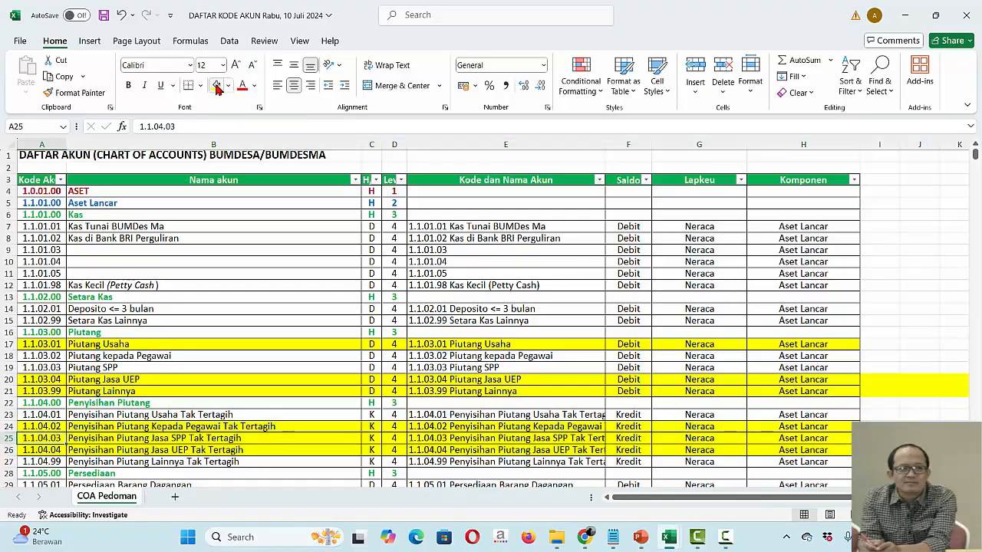
{"action": "key", "text": "Down"}
{"action": "key", "text": "Down"}
{"action": "key", "text": "Down"}
{"action": "key", "text": "Down"}
{"action": "key", "text": "Down"}
{"action": "key", "text": "Down"}
{"action": "key", "text": "Down"}
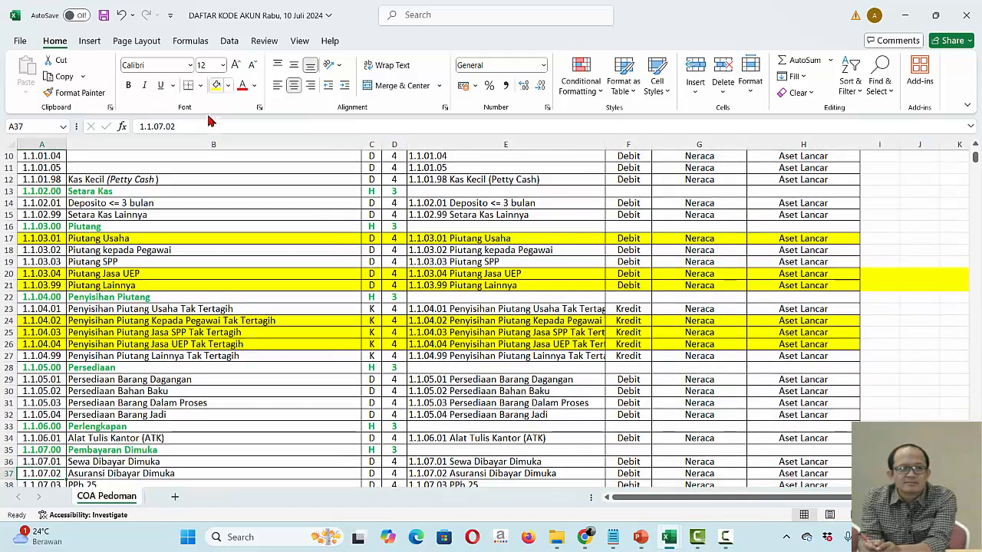
{"action": "left_click", "coordinate": [28, 369]}
{"action": "key", "text": "shift+Down"}
{"action": "key", "text": "shift+Down"}
{"action": "key", "text": "shift+Down"}
{"action": "key", "text": "shift+Down"}
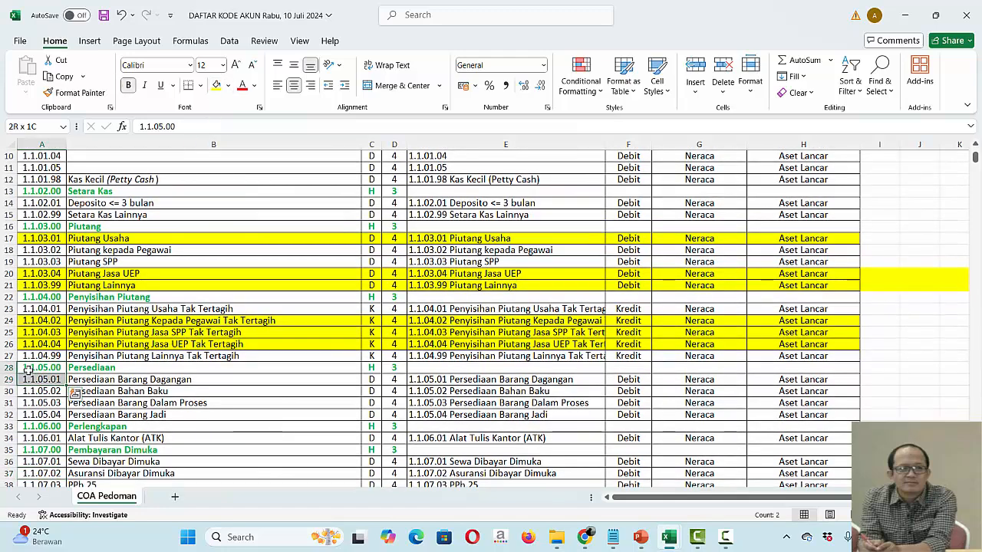
{"action": "key", "text": "shift+Right"}
{"action": "key", "text": "shift+Right"}
{"action": "key", "text": "shift+Right"}
{"action": "key", "text": "shift+Right"}
{"action": "key", "text": "shift+Right"}
{"action": "key", "text": "shift+Right"}
{"action": "key", "text": "shift+Right"}
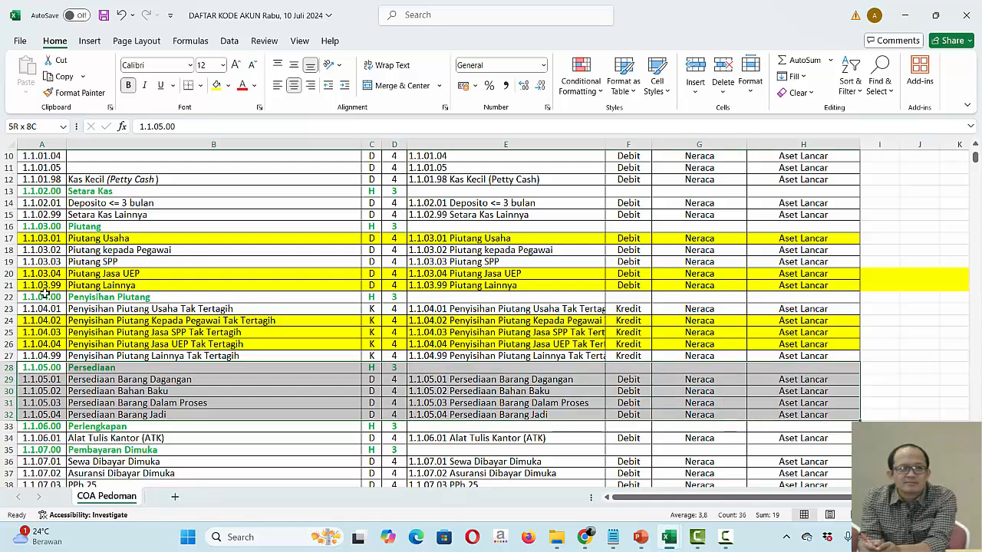
{"action": "left_click", "coordinate": [216, 86]}
Step: Look through the accounts below Persediaan down to RK Unit Usaha and return to the head of the list
{"action": "key", "text": "Down"}
{"action": "key", "text": "Down"}
{"action": "key", "text": "Down"}
{"action": "key", "text": "Down"}
{"action": "key", "text": "Down"}
{"action": "key", "text": "Down"}
{"action": "key", "text": "Down"}
{"action": "key", "text": "Down"}
{"action": "key", "text": "Down"}
{"action": "key", "text": "Down"}
{"action": "key", "text": "Down"}
{"action": "key", "text": "Down"}
{"action": "key", "text": "Down"}
{"action": "key", "text": "Down"}
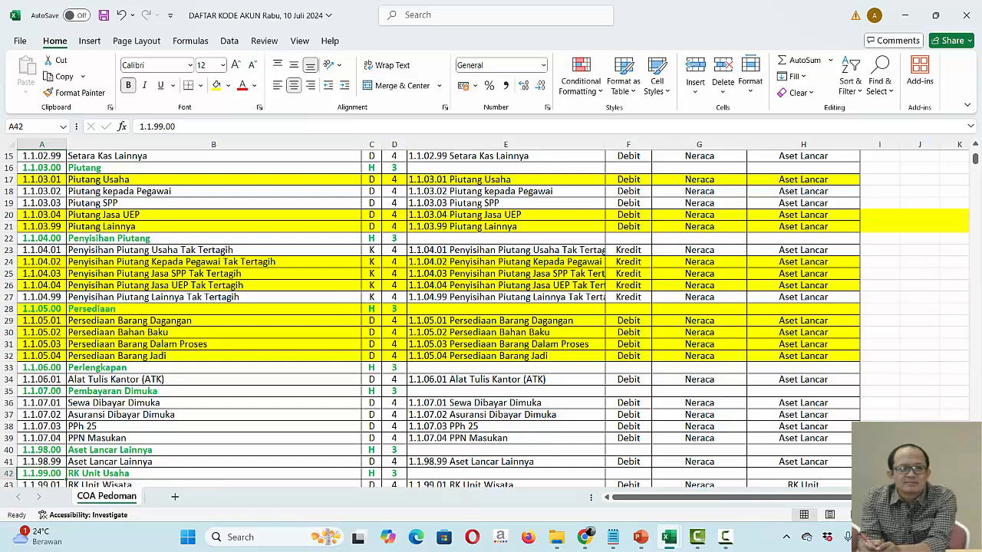
{"action": "key", "text": "ctrl+Home"}
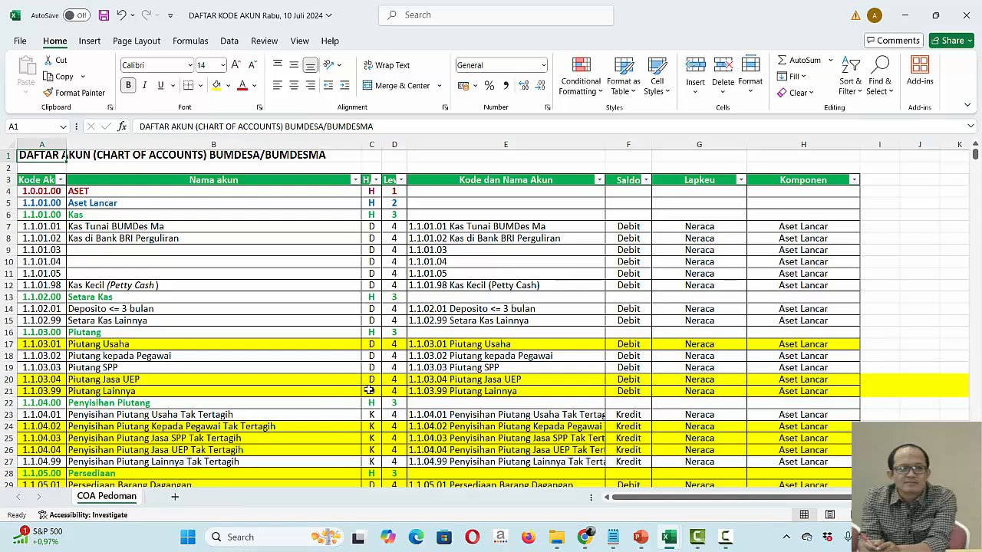
Step: Switch to the APLIKASI KEPMENDESA 136-21 VER 37 workbook and check the Awal Tahun Buku date against its example format
{"action": "mouse_move", "coordinate": [664, 543]}
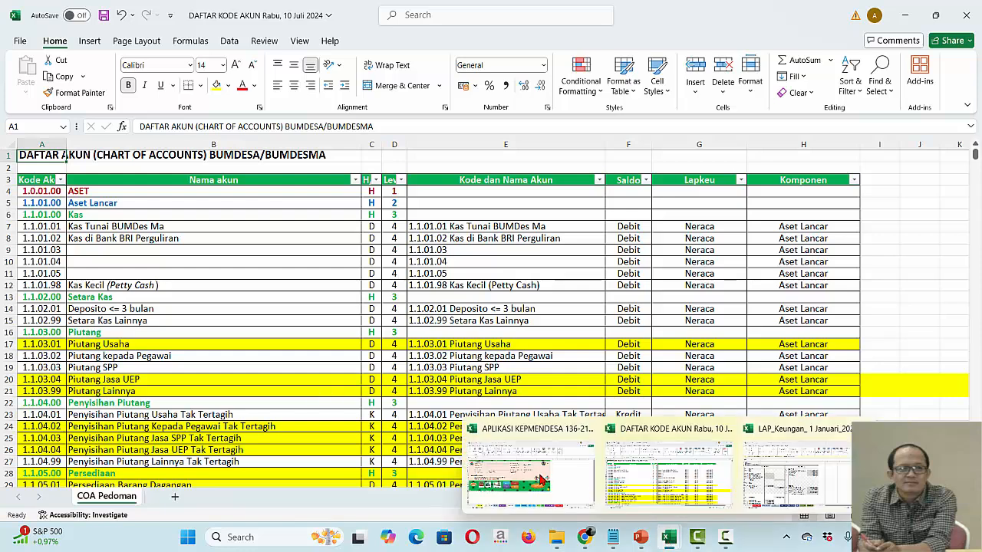
{"action": "left_click", "coordinate": [543, 480]}
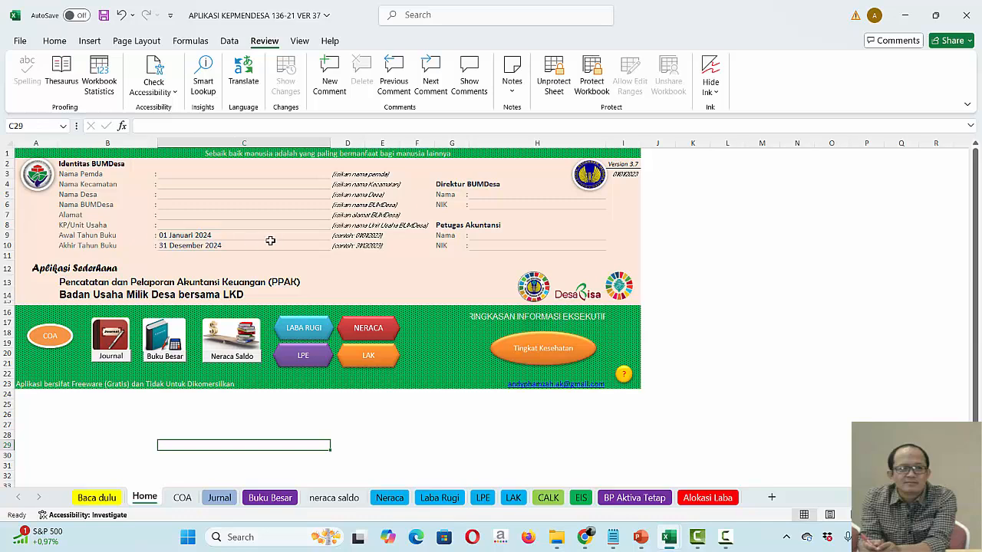
{"action": "left_click", "coordinate": [181, 237]}
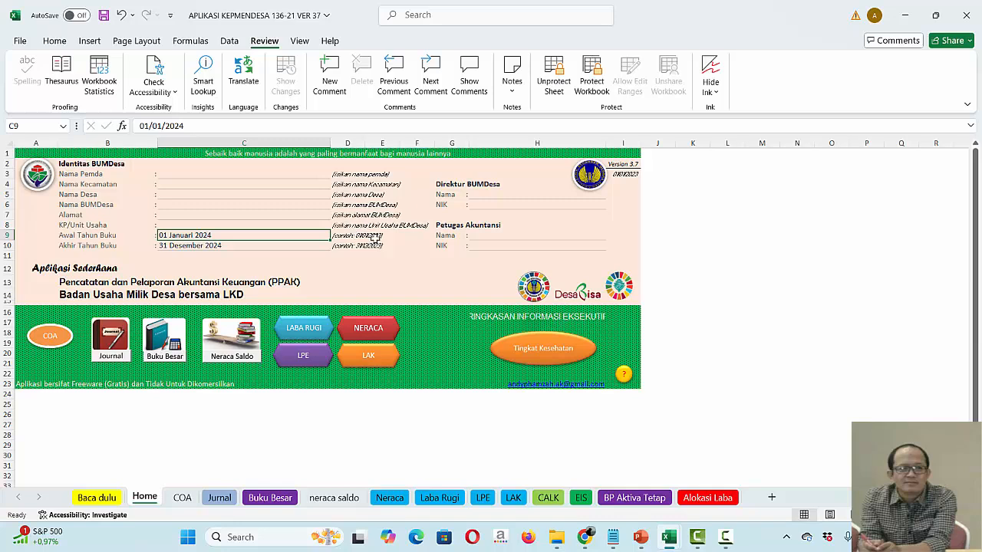
{"action": "left_click", "coordinate": [338, 235]}
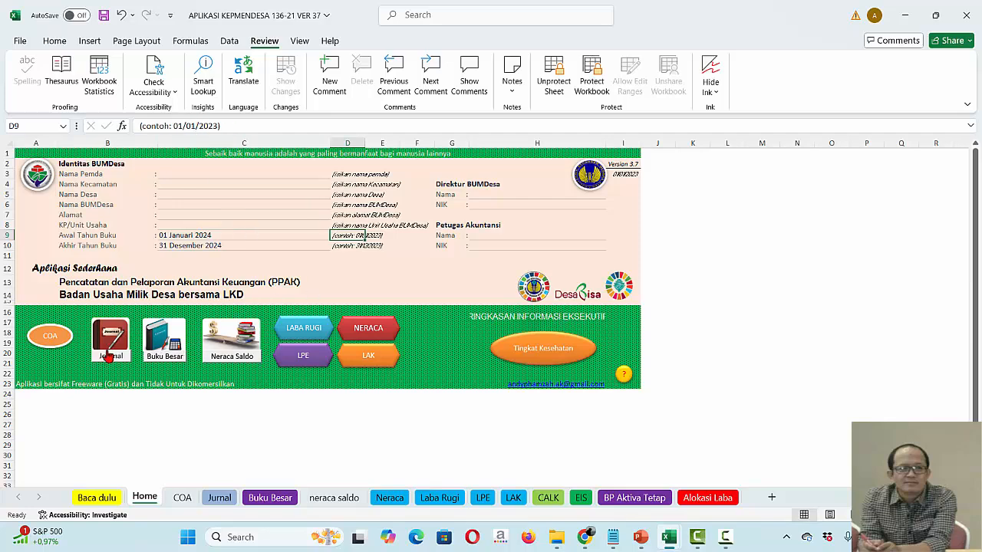
Step: Open the COA sheet from Home and select its first account, 1.1.01.01 Kas Tunai BUMDes Ma
{"action": "left_click", "coordinate": [46, 338]}
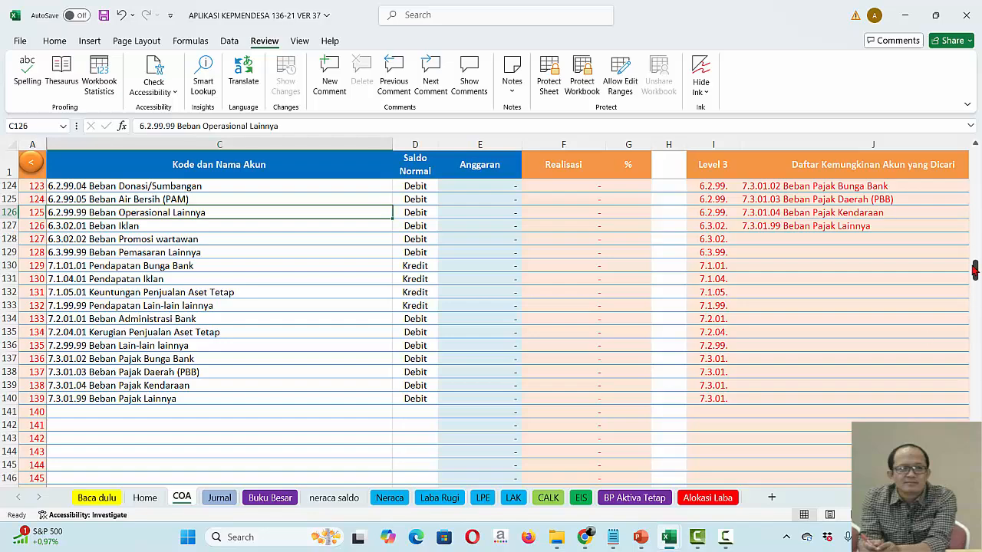
{"action": "left_click_drag", "start_coordinate": [975, 270], "coordinate": [976, 150]}
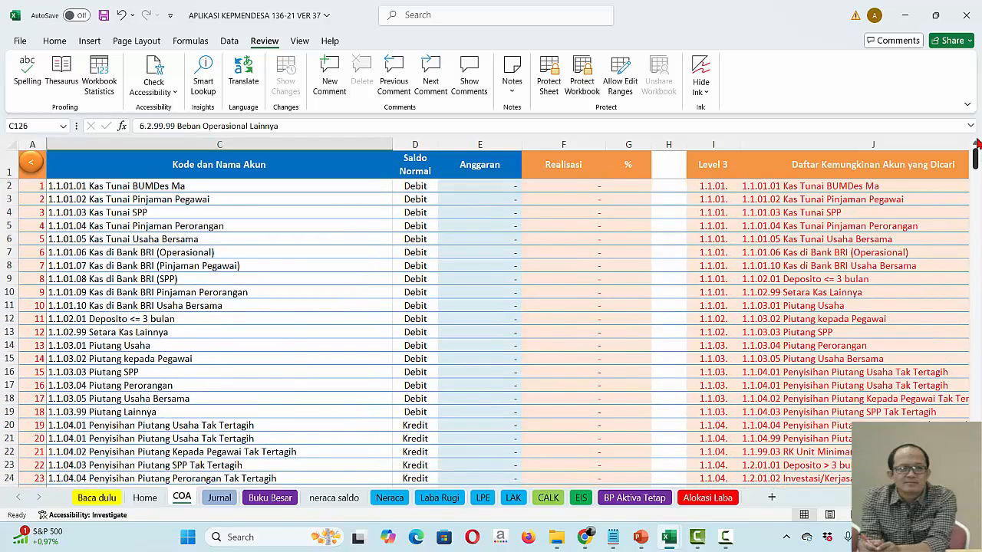
{"action": "left_click", "coordinate": [67, 185]}
Step: Review the account list by extending the selection over Kode dan Nama Akun and Saldo Normal down through the 6.2.01 Beban accounts
{"action": "key", "text": "shift+Right"}
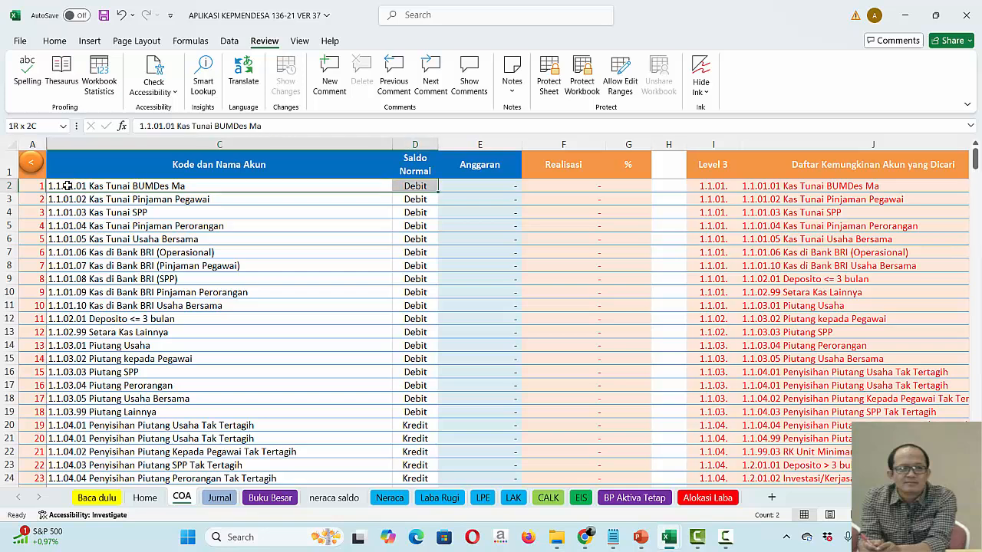
{"action": "key", "text": "shift+Down"}
{"action": "key", "text": "shift+Down"}
{"action": "key", "text": "shift+Down"}
{"action": "key", "text": "shift+Down"}
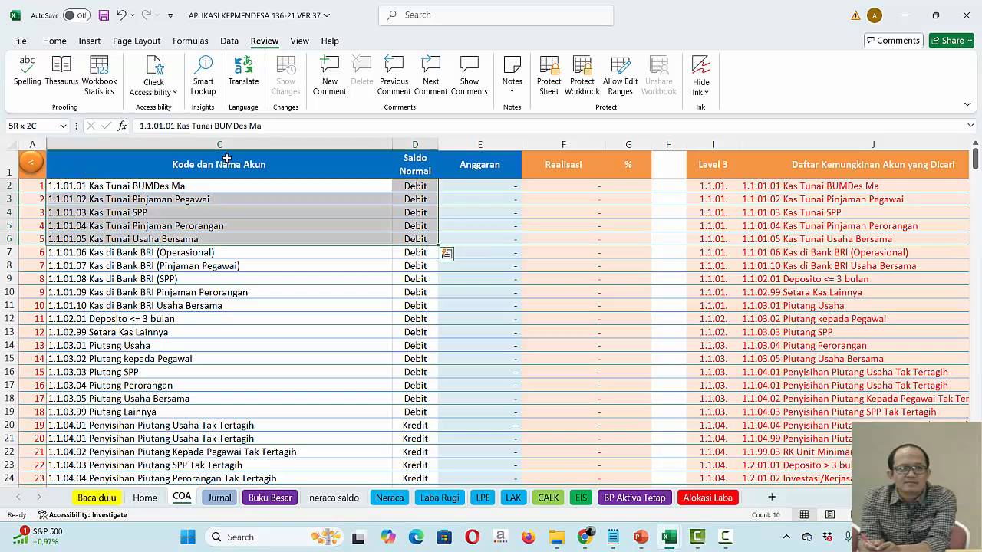
{"action": "key", "text": "shift+Down"}
{"action": "key", "text": "shift+Down"}
{"action": "key", "text": "shift+Down"}
{"action": "key", "text": "shift+Down"}
{"action": "key", "text": "shift+Down"}
{"action": "key", "text": "shift+Down"}
{"action": "key", "text": "shift+Down"}
{"action": "key", "text": "shift+Down"}
{"action": "key", "text": "shift+Down"}
{"action": "key", "text": "shift+Down"}
{"action": "key", "text": "shift+Down"}
{"action": "key", "text": "shift+Down"}
{"action": "key", "text": "shift+Down"}
{"action": "key", "text": "shift+Down"}
{"action": "key", "text": "shift+Down"}
{"action": "key", "text": "shift+Down"}
{"action": "key", "text": "shift+Down"}
{"action": "key", "text": "shift+Down"}
{"action": "key", "text": "shift+Down"}
{"action": "key", "text": "shift+Down"}
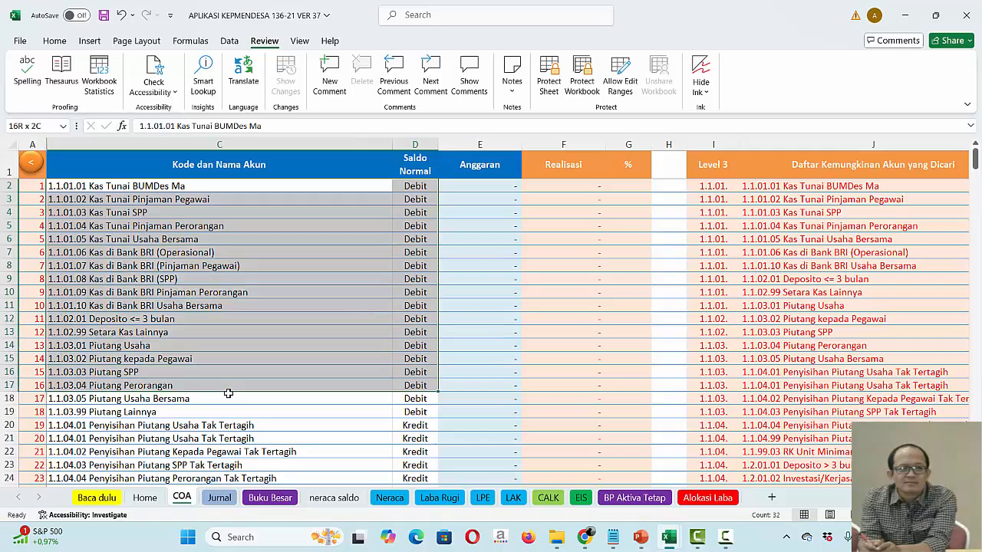
{"action": "key", "text": "shift+Down"}
{"action": "key", "text": "shift+Down"}
{"action": "key", "text": "shift+Down"}
{"action": "key", "text": "shift+Down"}
{"action": "key", "text": "shift+Down"}
{"action": "key", "text": "shift+Down"}
{"action": "key", "text": "shift+Down"}
{"action": "key", "text": "shift+Down"}
{"action": "key", "text": "shift+Down"}
{"action": "key", "text": "shift+Down"}
{"action": "key", "text": "shift+Down"}
{"action": "key", "text": "shift+Down"}
{"action": "key", "text": "shift+Down"}
{"action": "key", "text": "shift+Down"}
{"action": "key", "text": "shift+Down"}
{"action": "key", "text": "shift+Down"}
{"action": "key", "text": "shift+Down"}
{"action": "key", "text": "shift+Down"}
{"action": "key", "text": "shift+Down"}
{"action": "key", "text": "shift+Down"}
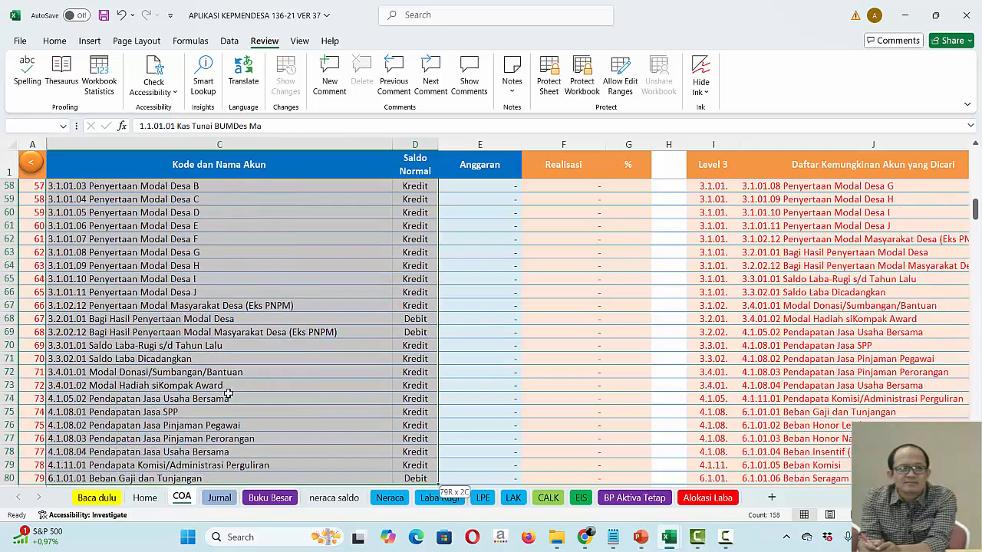
{"action": "key", "text": "shift+Down"}
{"action": "key", "text": "shift+Down"}
{"action": "key", "text": "shift+Down"}
{"action": "key", "text": "shift+Down"}
{"action": "key", "text": "shift+Down"}
{"action": "key", "text": "shift+Down"}
{"action": "key", "text": "shift+Down"}
{"action": "key", "text": "shift+Down"}
{"action": "key", "text": "shift+Down"}
{"action": "key", "text": "shift+Down"}
{"action": "key", "text": "shift+Down"}
{"action": "key", "text": "shift+Down"}
{"action": "key", "text": "shift+Down"}
{"action": "key", "text": "shift+Down"}
{"action": "key", "text": "shift+Down"}
{"action": "key", "text": "shift+Down"}
{"action": "key", "text": "shift+Down"}
{"action": "key", "text": "shift+Down"}
{"action": "key", "text": "shift+Down"}
{"action": "key", "text": "shift+Down"}
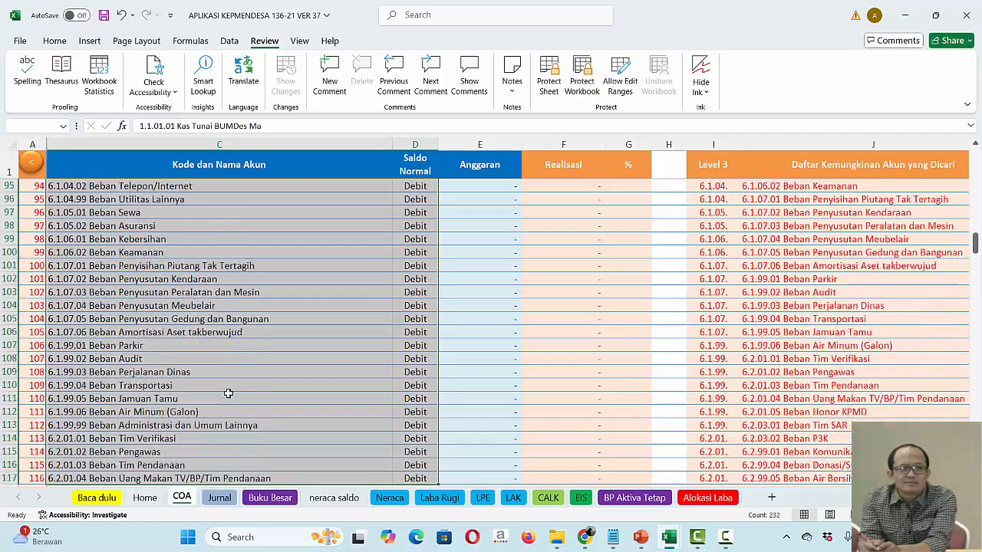
Step: Clear all existing Kode dan Nama Akun and Saldo Normal entries, from 1.1.01.01 through 7.3.01.99 Beban Pajak Lainnya, and select the first empty account cell
{"action": "key", "text": "shift+Up"}
{"action": "key", "text": "shift+Up"}
{"action": "key", "text": "shift+Up"}
{"action": "key", "text": "shift+Up"}
{"action": "key", "text": "shift+Up"}
{"action": "key", "text": "shift+Up"}
{"action": "key", "text": "shift+Up"}
{"action": "key", "text": "shift+Up"}
{"action": "key", "text": "shift+Up"}
{"action": "key", "text": "shift+Up"}
{"action": "key", "text": "shift+Up"}
{"action": "key", "text": "shift+Up"}
{"action": "key", "text": "shift+Up"}
{"action": "key", "text": "shift+Up"}
{"action": "key", "text": "shift+Up"}
{"action": "key", "text": "shift+Up"}
{"action": "key", "text": "shift+Up"}
{"action": "key", "text": "shift+Up"}
{"action": "key", "text": "shift+Up"}
{"action": "key", "text": "shift+Up"}
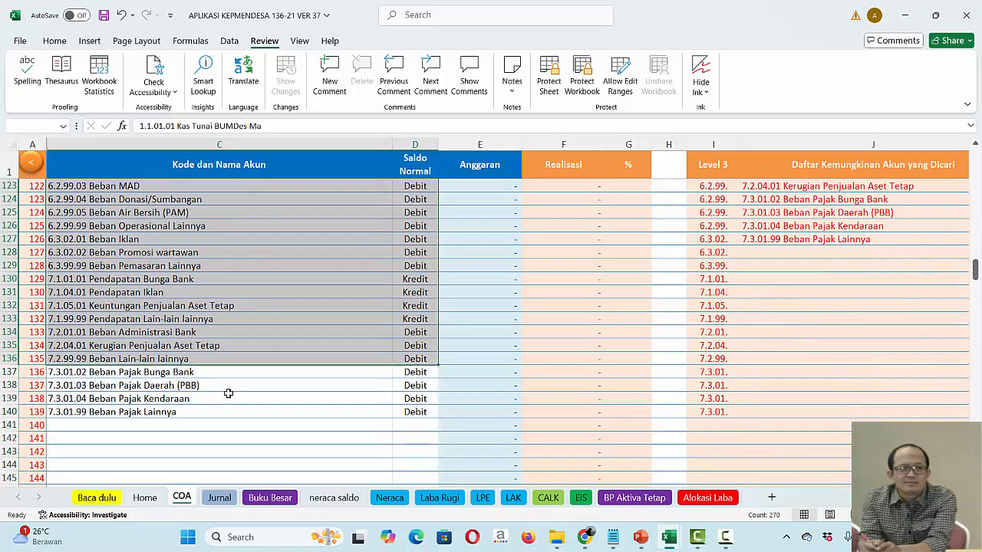
{"action": "key", "text": "shift+Up"}
{"action": "key", "text": "shift+Up"}
{"action": "key", "text": "shift+Up"}
{"action": "key", "text": "shift+Up"}
{"action": "key", "text": "shift+Up"}
{"action": "key", "text": "shift+Up"}
{"action": "key", "text": "shift+Up"}
{"action": "key", "text": "shift+Up"}
{"action": "key", "text": "shift+Up"}
{"action": "key", "text": "shift+Up"}
{"action": "key", "text": "shift+Up"}
{"action": "key", "text": "shift+Up"}
{"action": "key", "text": "shift+Up"}
{"action": "key", "text": "shift+Up"}
{"action": "key", "text": "shift+Up"}
{"action": "key", "text": "shift+Up"}
{"action": "key", "text": "shift+Up"}
{"action": "key", "text": "shift+Up"}
{"action": "key", "text": "shift+Up"}
{"action": "key", "text": "shift+Up"}
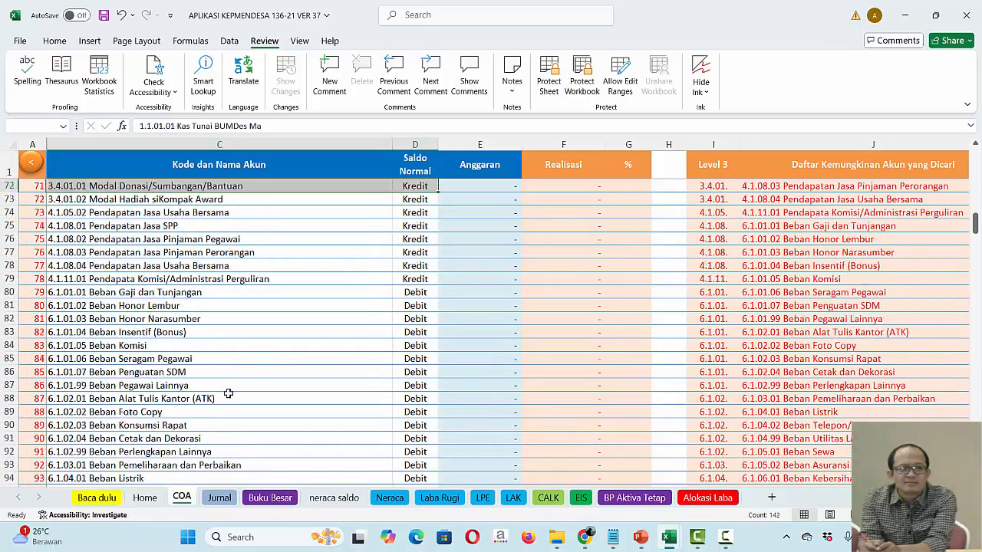
{"action": "key", "text": "shift+Up"}
{"action": "key", "text": "shift+Up"}
{"action": "key", "text": "shift+Up"}
{"action": "key", "text": "shift+Up"}
{"action": "key", "text": "shift+Up"}
{"action": "key", "text": "shift+Up"}
{"action": "key", "text": "shift+Up"}
{"action": "key", "text": "shift+Up"}
{"action": "key", "text": "shift+Up"}
{"action": "key", "text": "shift+Up"}
{"action": "key", "text": "shift+Up"}
{"action": "key", "text": "shift+Up"}
{"action": "key", "text": "shift+Up"}
{"action": "key", "text": "shift+Up"}
{"action": "key", "text": "shift+Up"}
{"action": "key", "text": "shift+Down"}
{"action": "key", "text": "shift+Down"}
{"action": "key", "text": "shift+Down"}
{"action": "key", "text": "shift+Down"}
{"action": "key", "text": "shift+Down"}
{"action": "key", "text": "shift+Down"}
{"action": "key", "text": "shift+Down"}
{"action": "key", "text": "shift+Down"}
{"action": "key", "text": "shift+Down"}
{"action": "key", "text": "shift+Down"}
{"action": "key", "text": "shift+Down"}
{"action": "key", "text": "shift+Down"}
{"action": "key", "text": "shift+Down"}
{"action": "key", "text": "shift+Down"}
{"action": "key", "text": "shift+Down"}
{"action": "key", "text": "shift+Down"}
{"action": "key", "text": "shift+Down"}
{"action": "key", "text": "shift+Down"}
{"action": "key", "text": "shift+Down"}
{"action": "key", "text": "shift+Down"}
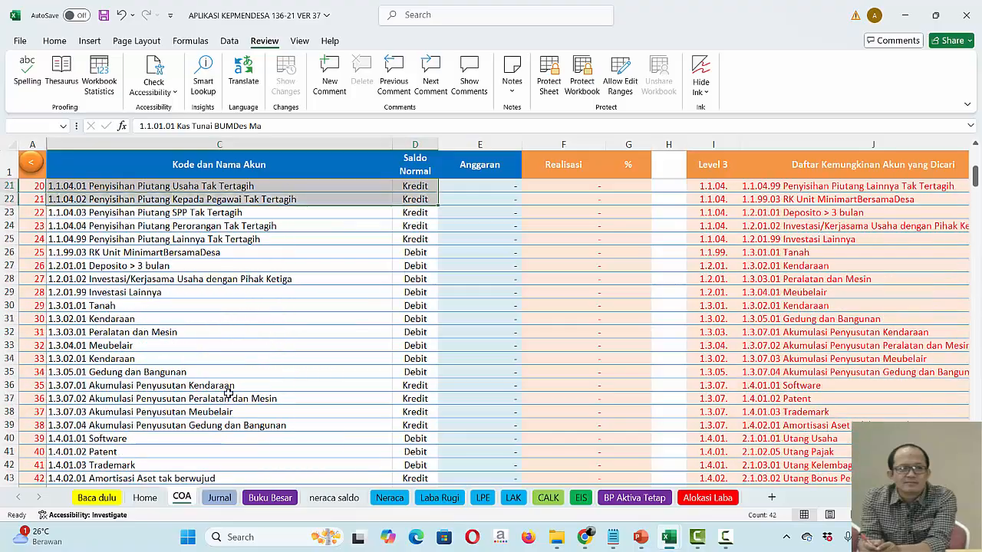
{"action": "key", "text": "shift+Down"}
{"action": "key", "text": "shift+Down"}
{"action": "key", "text": "shift+Down"}
{"action": "key", "text": "shift+Down"}
{"action": "key", "text": "shift+Down"}
{"action": "key", "text": "shift+Down"}
{"action": "key", "text": "shift+Down"}
{"action": "key", "text": "shift+Down"}
{"action": "key", "text": "shift+Down"}
{"action": "key", "text": "shift+Down"}
{"action": "key", "text": "shift+Down"}
{"action": "key", "text": "shift+Down"}
{"action": "key", "text": "shift+Down"}
{"action": "key", "text": "shift+Down"}
{"action": "key", "text": "shift+Down"}
{"action": "key", "text": "shift+Down"}
{"action": "key", "text": "shift+Down"}
{"action": "key", "text": "shift+Down"}
{"action": "key", "text": "shift+Down"}
{"action": "key", "text": "shift+Down"}
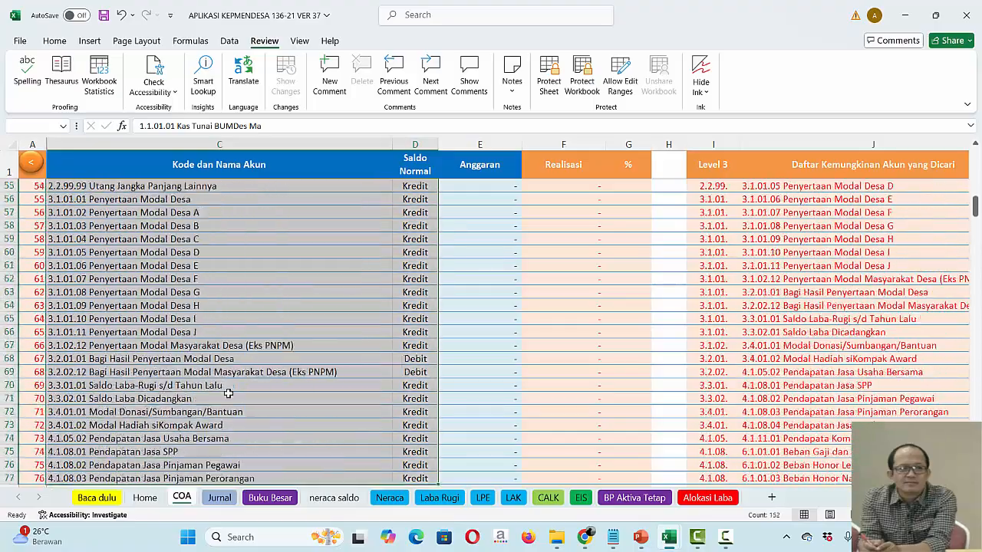
{"action": "key", "text": "shift+Down"}
{"action": "key", "text": "shift+Down"}
{"action": "key", "text": "shift+Down"}
{"action": "key", "text": "shift+Down"}
{"action": "key", "text": "shift+Down"}
{"action": "key", "text": "shift+Down"}
{"action": "key", "text": "shift+Down"}
{"action": "key", "text": "shift+Down"}
{"action": "key", "text": "shift+Down"}
{"action": "key", "text": "shift+Down"}
{"action": "key", "text": "shift+Down"}
{"action": "key", "text": "shift+Down"}
{"action": "key", "text": "shift+Down"}
{"action": "key", "text": "shift+Down"}
{"action": "key", "text": "shift+Down"}
{"action": "key", "text": "shift+Down"}
{"action": "key", "text": "shift+Down"}
{"action": "key", "text": "shift+Down"}
{"action": "key", "text": "shift+Down"}
{"action": "key", "text": "shift+Down"}
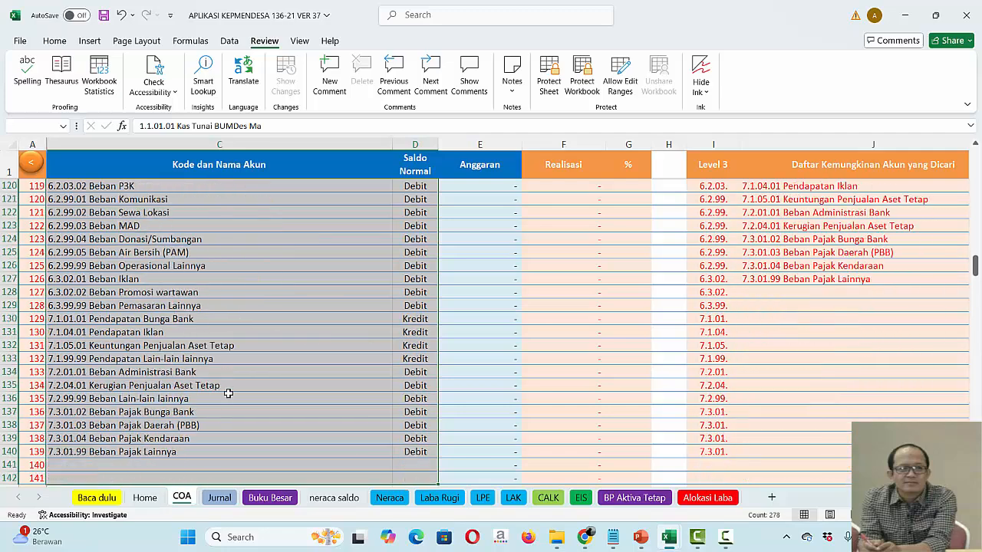
{"action": "key", "text": "shift+Up"}
{"action": "key", "text": "shift+Up"}
{"action": "key", "text": "shift+Up"}
{"action": "key", "text": "shift+Up"}
{"action": "key", "text": "shift+Up"}
{"action": "key", "text": "shift+Up"}
{"action": "key", "text": "shift+Up"}
{"action": "key", "text": "shift+Up"}
{"action": "key", "text": "shift+Up"}
{"action": "key", "text": "shift+Up"}
{"action": "key", "text": "shift+Up"}
{"action": "key", "text": "shift+Up"}
{"action": "key", "text": "shift+Up"}
{"action": "key", "text": "shift+Up"}
{"action": "key", "text": "shift+Up"}
{"action": "key", "text": "shift+Up"}
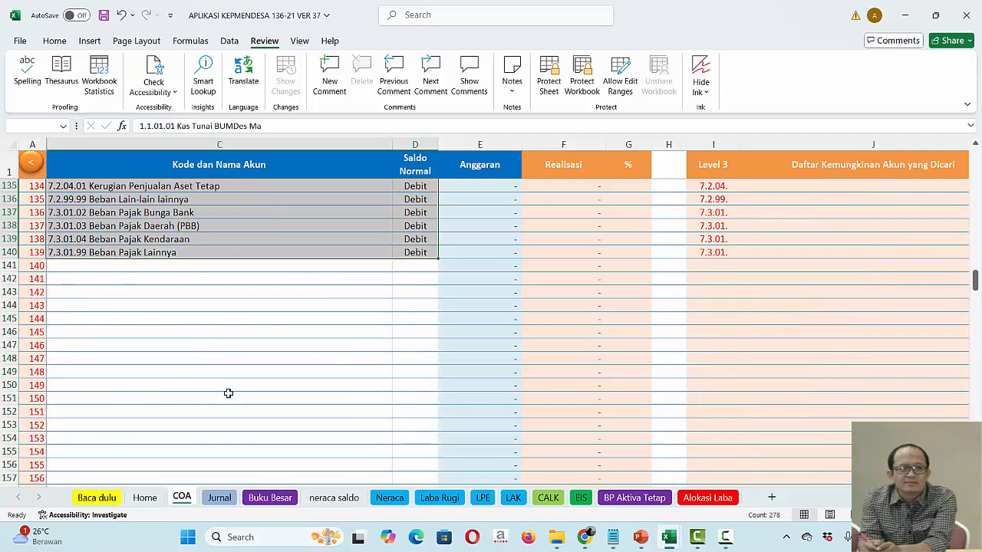
{"action": "key", "text": "Delete"}
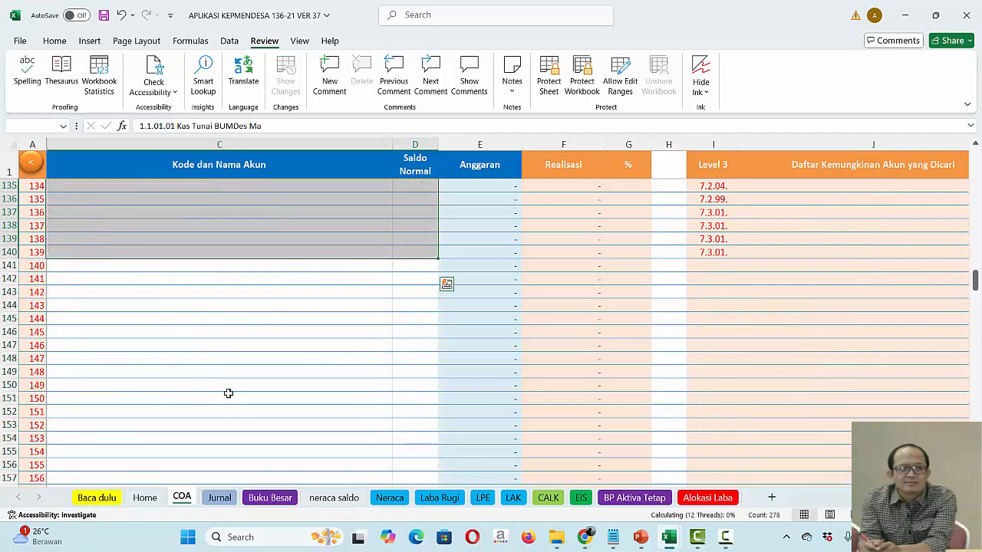
{"action": "key", "text": "Up"}
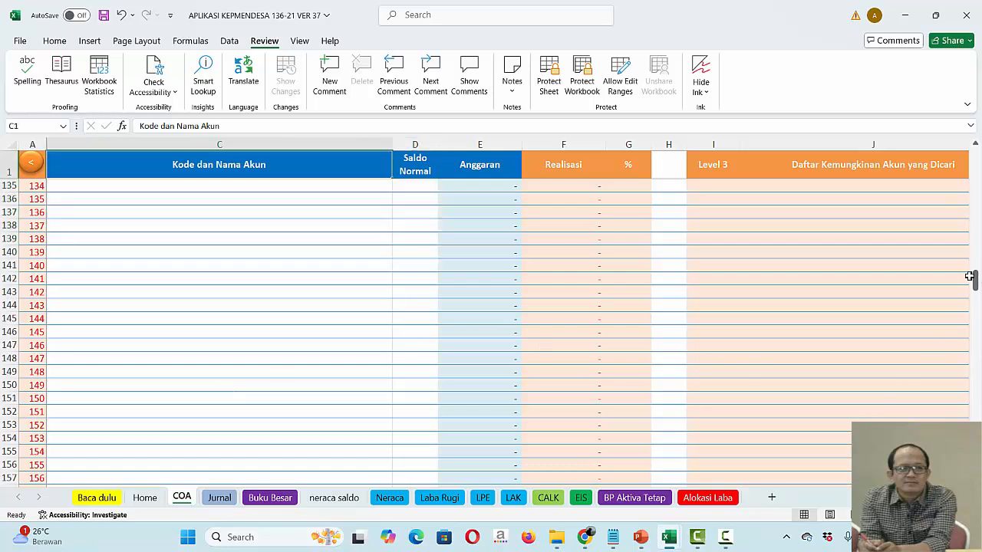
{"action": "left_click_drag", "start_coordinate": [975, 282], "coordinate": [975, 158]}
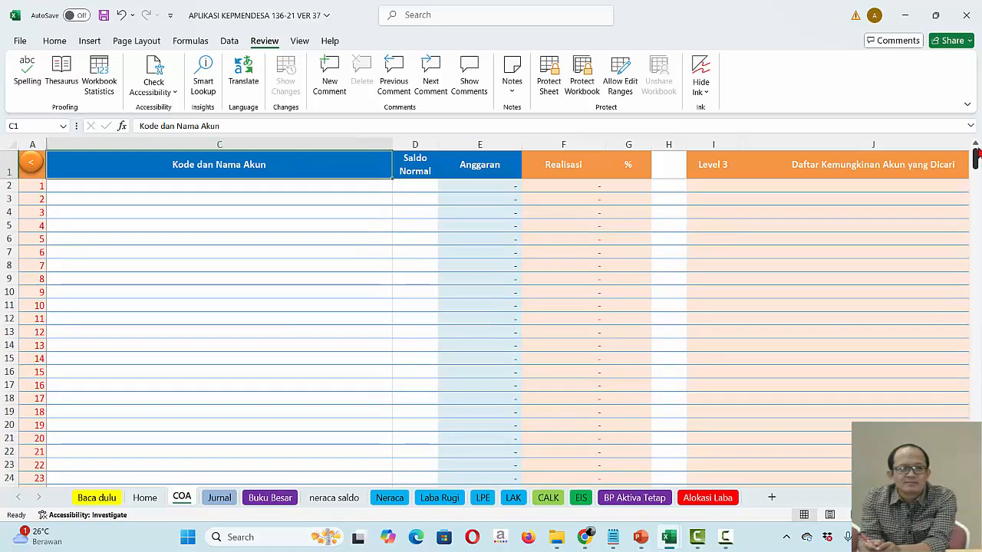
{"action": "left_click", "coordinate": [111, 184]}
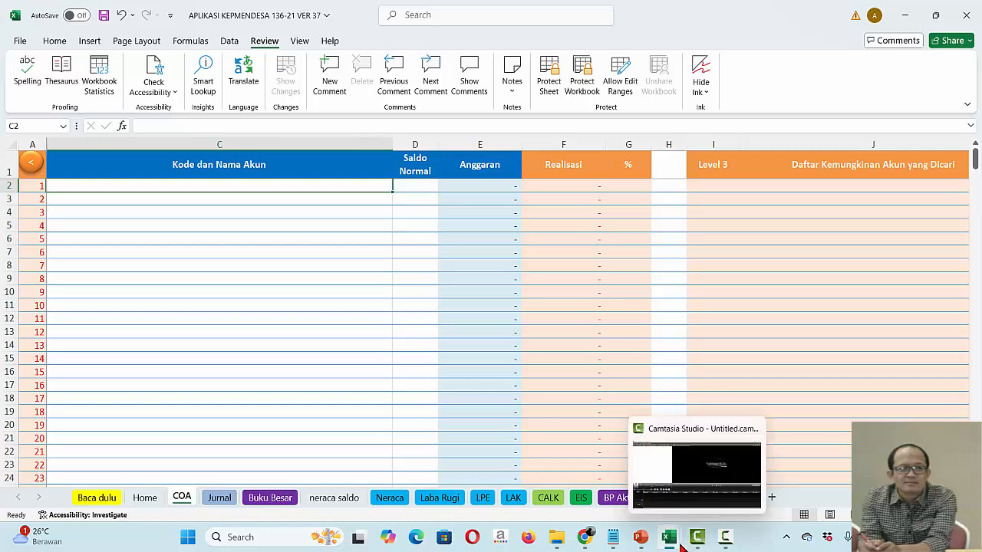
Step: Switch to the DAFTAR KODE AKUN workbook and copy Kode dan Nama Akun with Saldo for accounts 1.1.01.01 and 1.1.01.02
{"action": "mouse_move", "coordinate": [679, 543]}
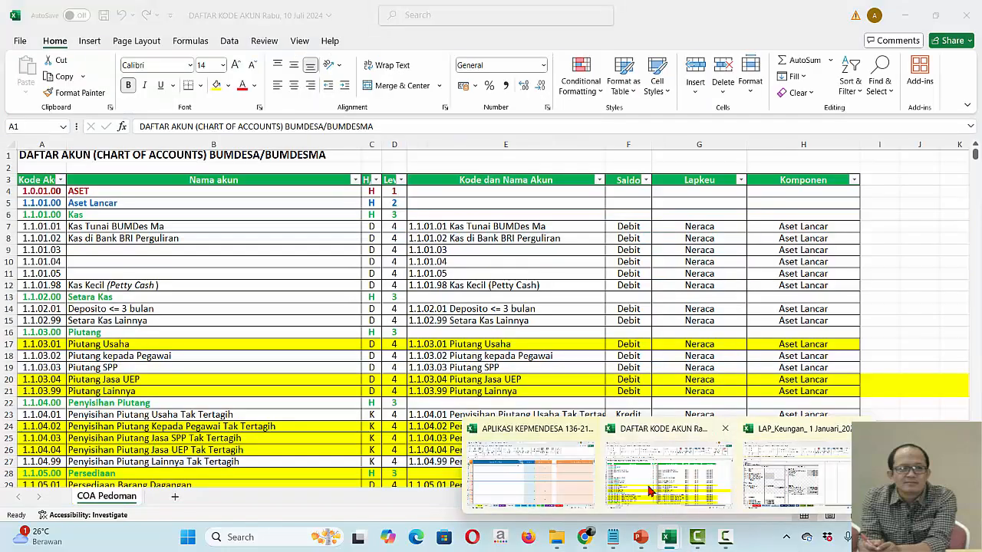
{"action": "left_click", "coordinate": [649, 491]}
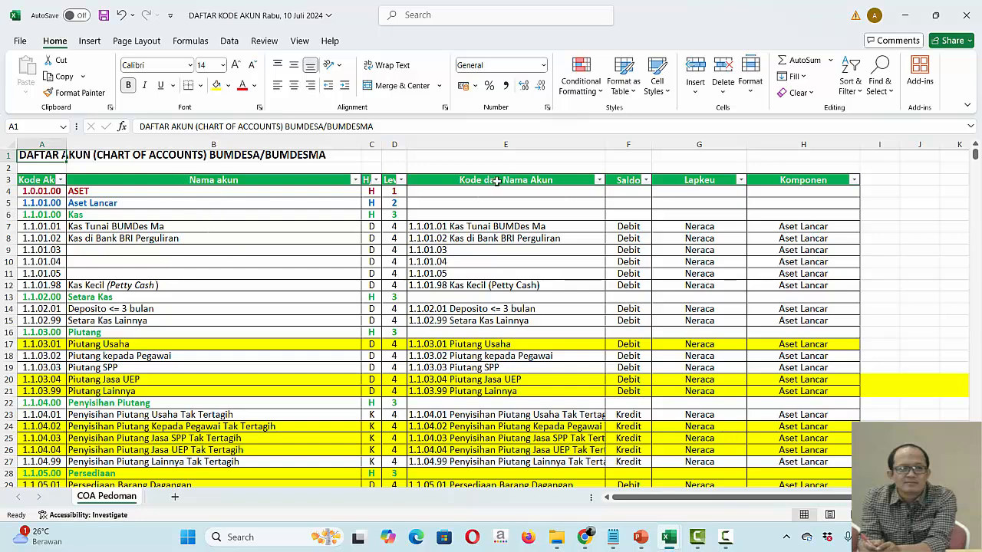
{"action": "left_click", "coordinate": [445, 228]}
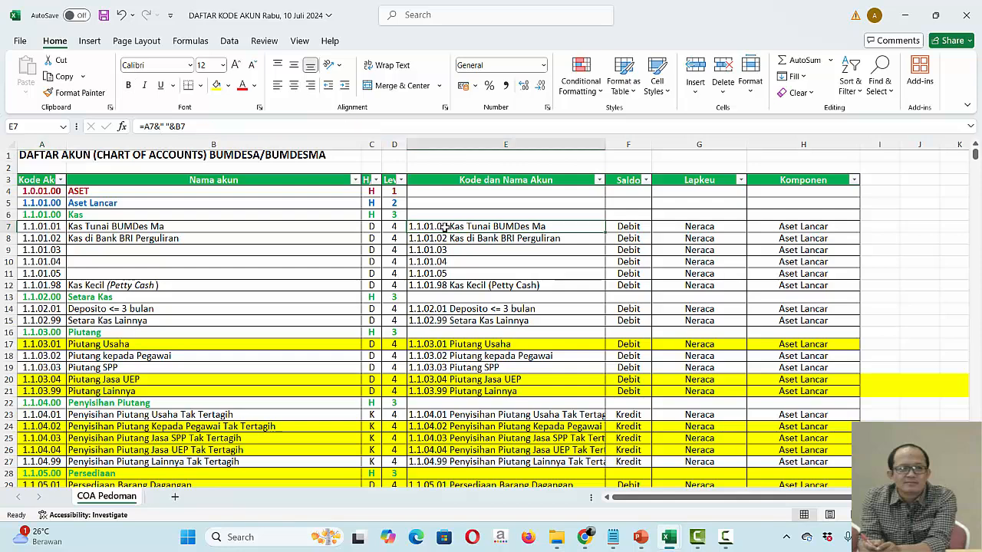
{"action": "key", "text": "shift+Right"}
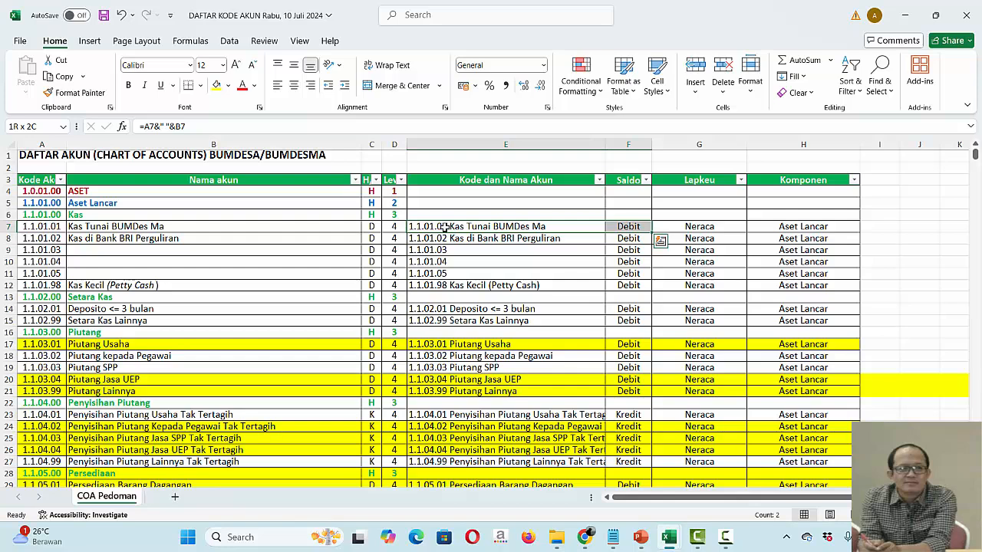
{"action": "key", "text": "shift+Down"}
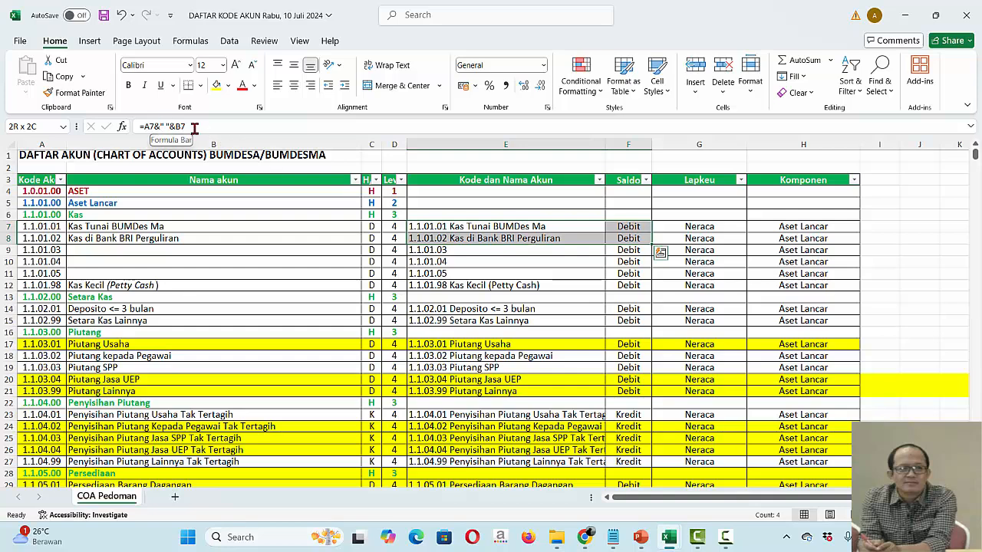
{"action": "key", "text": "ctrl+c"}
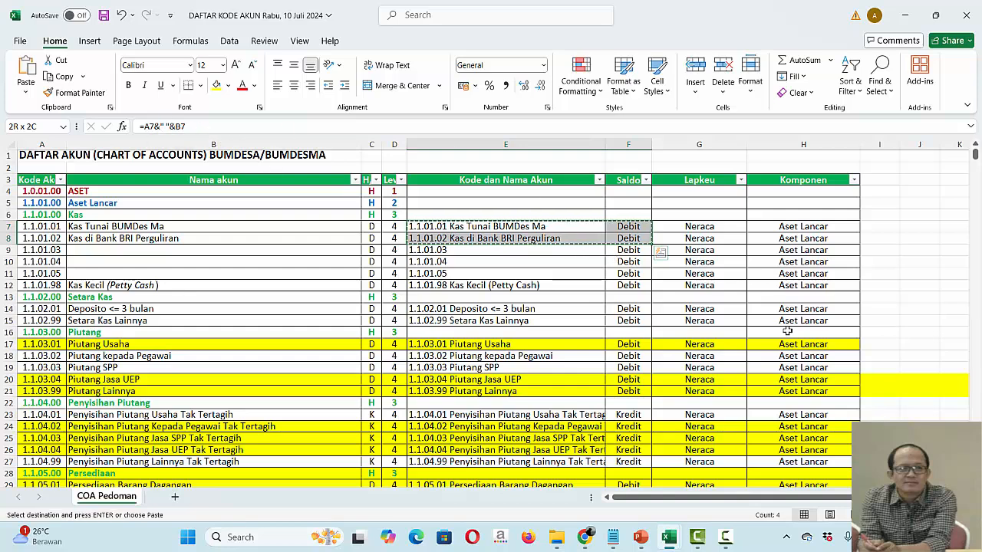
Step: Return to the APLIKASI KEPMENDESA 136-21 VER 37 workbook and paste the two Kas accounts as values from C2 of the COA sheet
{"action": "mouse_move", "coordinate": [673, 537]}
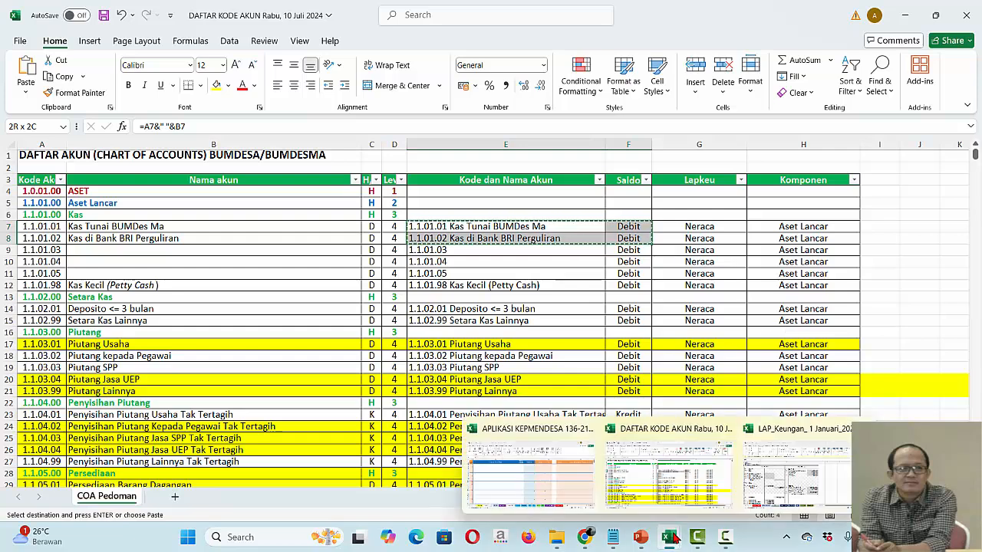
{"action": "left_click", "coordinate": [572, 499]}
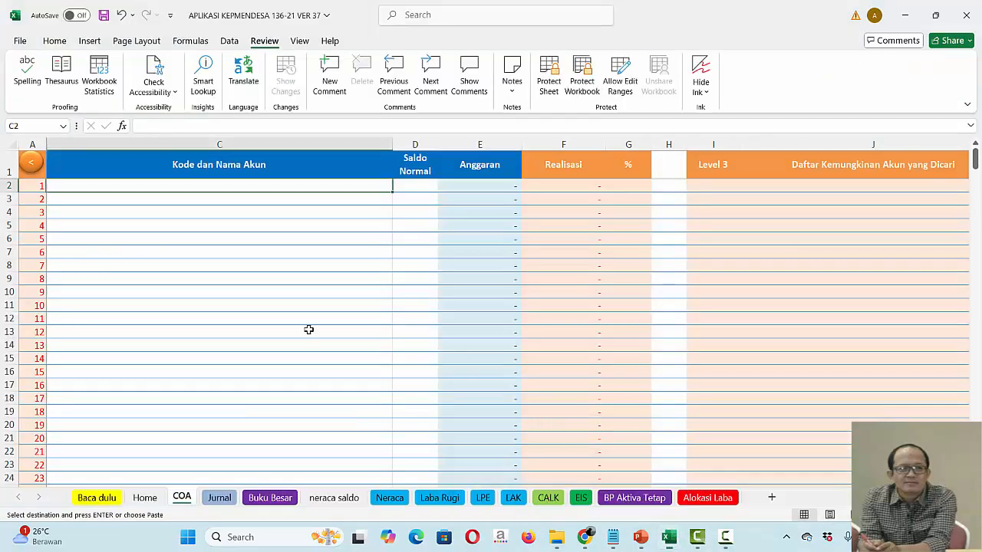
{"action": "right_click", "coordinate": [87, 185]}
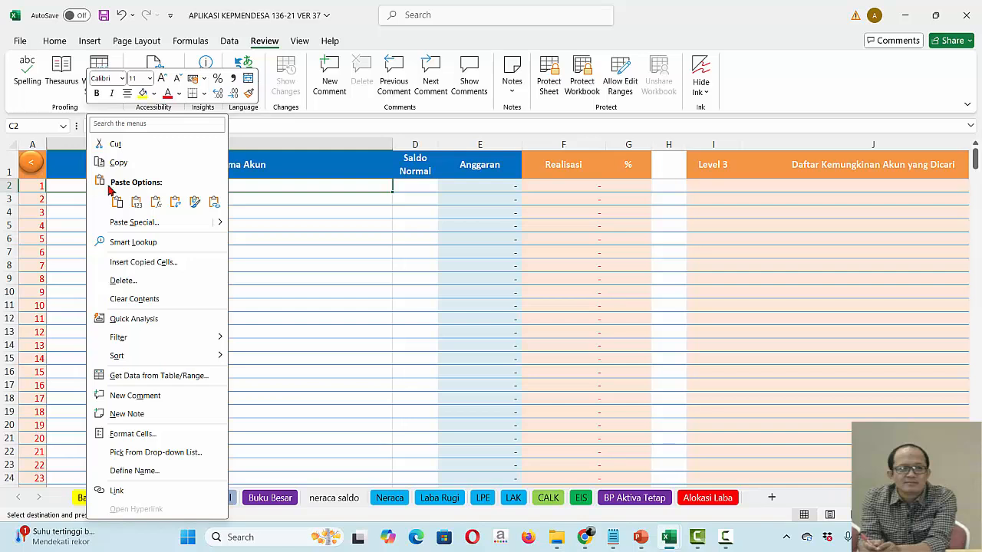
{"action": "left_click", "coordinate": [140, 204]}
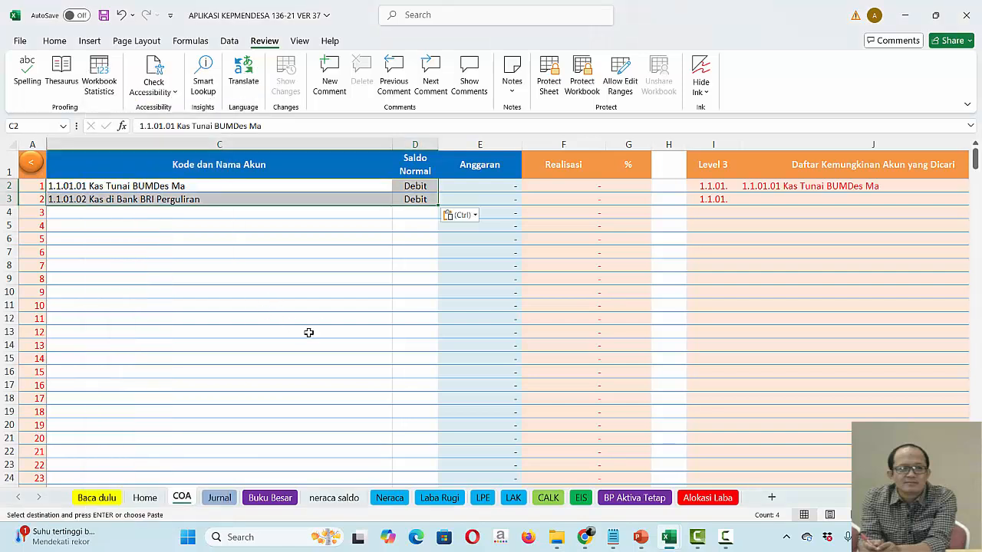
Step: Switch to the DAFTAR KODE AKUN workbook and review the Nama akun list from 1.1.03.02 down through the Utang accounts and back to the top
{"action": "mouse_move", "coordinate": [724, 535]}
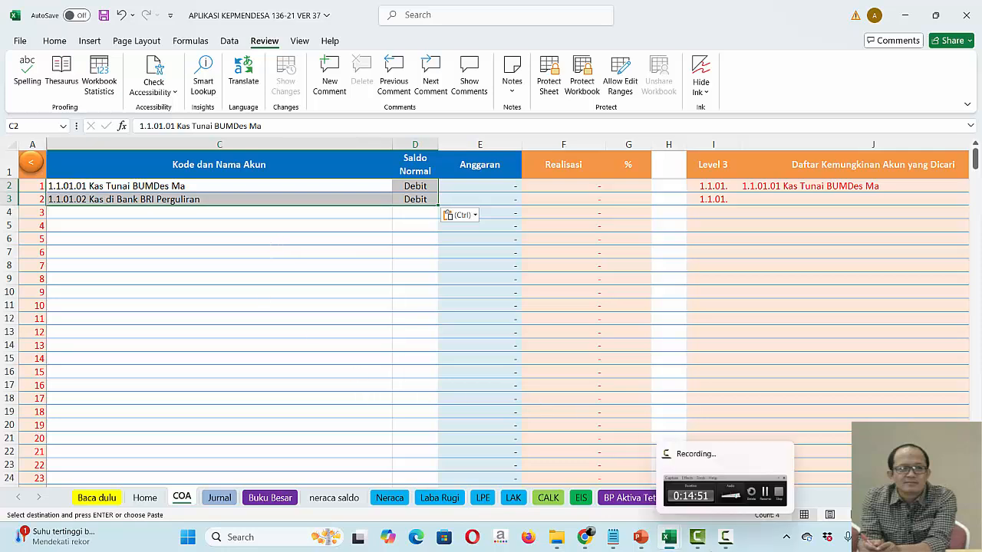
{"action": "mouse_move", "coordinate": [668, 537]}
{"action": "left_click", "coordinate": [694, 485]}
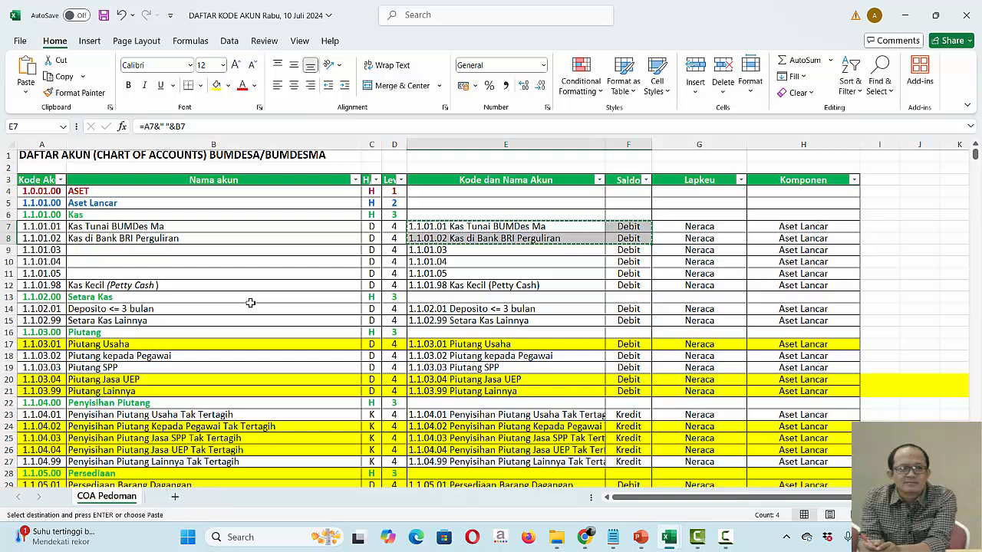
{"action": "left_click", "coordinate": [91, 356]}
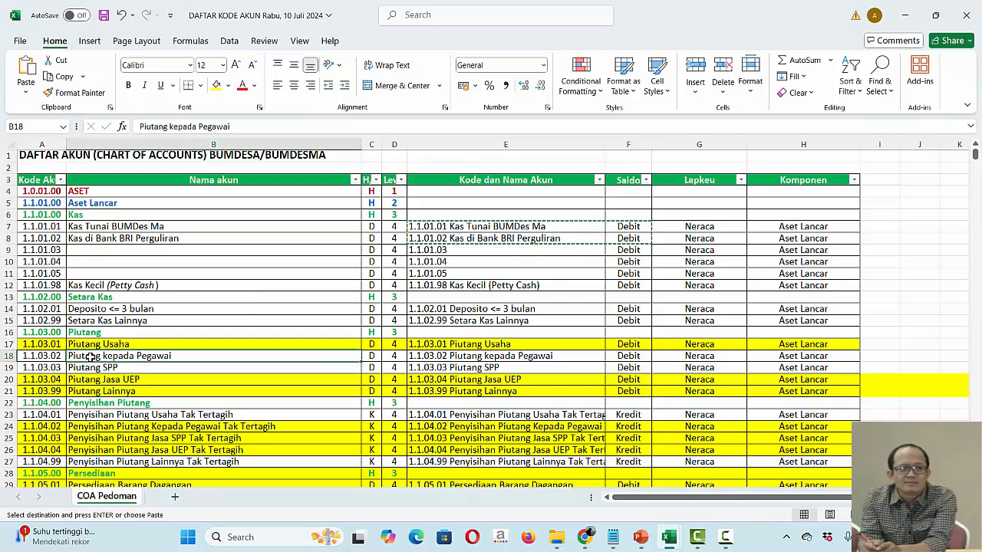
{"action": "key", "text": "Down"}
{"action": "key", "text": "Down"}
{"action": "key", "text": "Down"}
{"action": "key", "text": "Down"}
{"action": "key", "text": "Down"}
{"action": "key", "text": "Down"}
{"action": "key", "text": "Down"}
{"action": "key", "text": "Down"}
{"action": "key", "text": "Down"}
{"action": "key", "text": "Down"}
{"action": "key", "text": "Down"}
{"action": "key", "text": "Down"}
{"action": "key", "text": "Down"}
{"action": "key", "text": "Down"}
{"action": "key", "text": "Down"}
{"action": "key", "text": "Down"}
{"action": "key", "text": "Down"}
{"action": "key", "text": "Down"}
{"action": "key", "text": "Down"}
{"action": "key", "text": "Down"}
{"action": "key", "text": "Down"}
{"action": "key", "text": "Down"}
{"action": "key", "text": "Down"}
{"action": "key", "text": "Down"}
{"action": "key", "text": "Down"}
{"action": "key", "text": "Down"}
{"action": "key", "text": "Down"}
{"action": "key", "text": "Down"}
{"action": "key", "text": "Down"}
{"action": "key", "text": "Down"}
{"action": "key", "text": "Down"}
{"action": "key", "text": "Down"}
{"action": "key", "text": "Down"}
{"action": "key", "text": "Down"}
{"action": "key", "text": "Down"}
{"action": "key", "text": "Down"}
{"action": "key", "text": "Down"}
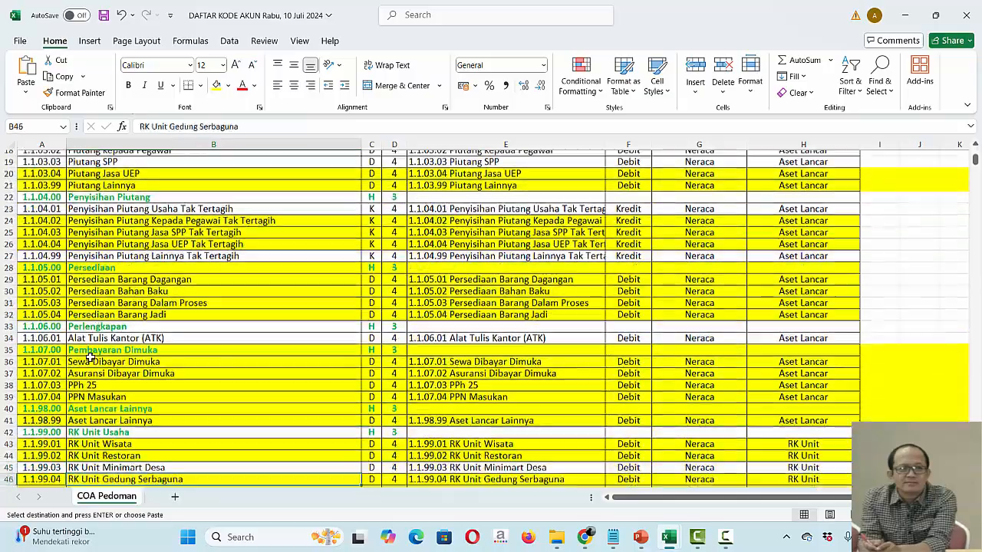
{"action": "key", "text": "Down"}
{"action": "key", "text": "Down"}
{"action": "key", "text": "Down"}
{"action": "key", "text": "Down"}
{"action": "key", "text": "Down"}
{"action": "key", "text": "Down"}
{"action": "key", "text": "Down"}
{"action": "key", "text": "Down"}
{"action": "key", "text": "Down"}
{"action": "key", "text": "Down"}
{"action": "key", "text": "Down"}
{"action": "key", "text": "Down"}
{"action": "key", "text": "Down"}
{"action": "key", "text": "Down"}
{"action": "key", "text": "Down"}
{"action": "key", "text": "Down"}
{"action": "key", "text": "Down"}
{"action": "key", "text": "Down"}
{"action": "key", "text": "Down"}
{"action": "key", "text": "Down"}
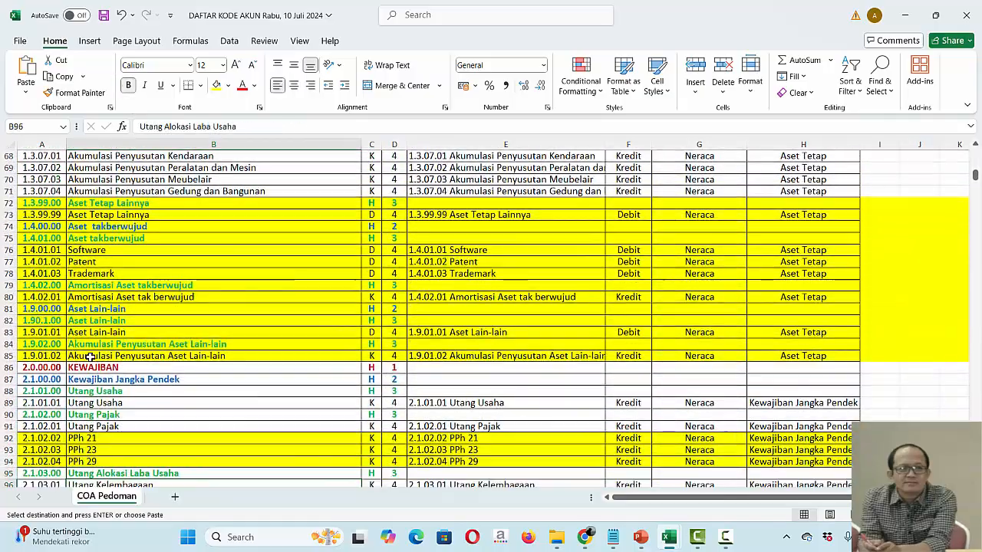
{"action": "key", "text": "Down"}
{"action": "key", "text": "Down"}
{"action": "key", "text": "Down"}
{"action": "key", "text": "Down"}
{"action": "key", "text": "Down"}
{"action": "key", "text": "Down"}
{"action": "key", "text": "Down"}
{"action": "key", "text": "Down"}
{"action": "key", "text": "Down"}
{"action": "key", "text": "Up"}
{"action": "key", "text": "Up"}
{"action": "key", "text": "Up"}
{"action": "key", "text": "Up"}
{"action": "key", "text": "Up"}
{"action": "key", "text": "Up"}
{"action": "key", "text": "Up"}
{"action": "key", "text": "Up"}
{"action": "key", "text": "Up"}
{"action": "key", "text": "Up"}
{"action": "key", "text": "Up"}
{"action": "key", "text": "Up"}
{"action": "key", "text": "Up"}
{"action": "key", "text": "Up"}
{"action": "key", "text": "Up"}
{"action": "key", "text": "Up"}
{"action": "key", "text": "Up"}
{"action": "key", "text": "Up"}
{"action": "key", "text": "Up"}
{"action": "key", "text": "Up"}
{"action": "key", "text": "Up"}
{"action": "key", "text": "Up"}
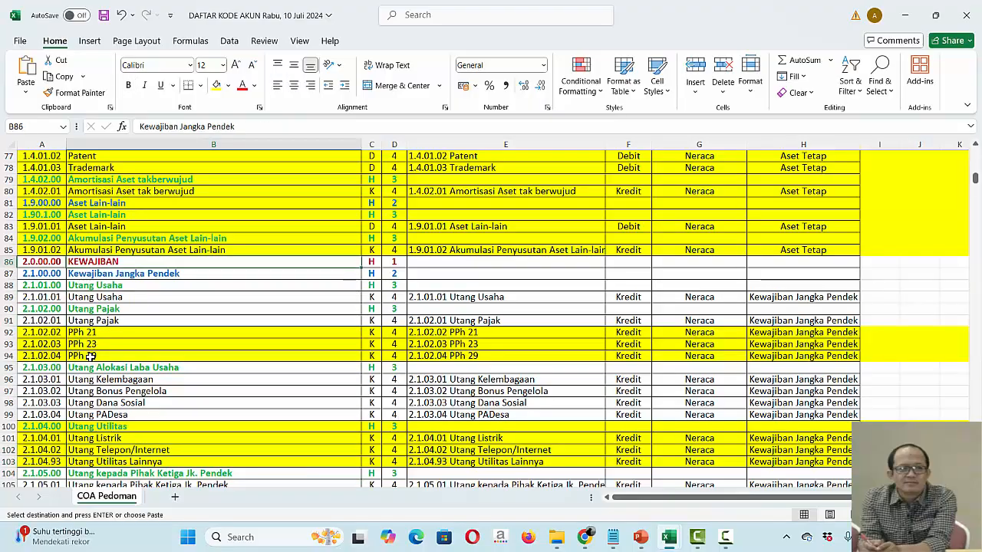
{"action": "key", "text": "Up"}
{"action": "key", "text": "Up"}
{"action": "key", "text": "Up"}
{"action": "key", "text": "Up"}
{"action": "key", "text": "Up"}
{"action": "key", "text": "Up"}
{"action": "key", "text": "Up"}
{"action": "key", "text": "Up"}
{"action": "key", "text": "Up"}
{"action": "key", "text": "Up"}
{"action": "key", "text": "Up"}
{"action": "key", "text": "Up"}
{"action": "key", "text": "Up"}
{"action": "key", "text": "Up"}
{"action": "key", "text": "Up"}
{"action": "key", "text": "Up"}
{"action": "key", "text": "Up"}
{"action": "key", "text": "Up"}
{"action": "key", "text": "Up"}
{"action": "key", "text": "Up"}
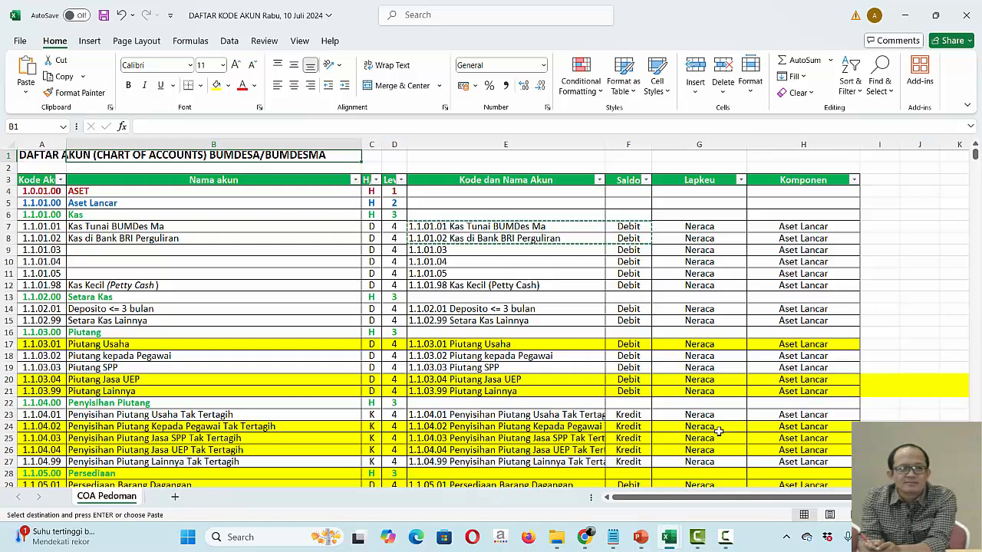
Step: Return to the APLIKASI KEPMENDESA 136-21 VER 37 workbook, paste the remaining adapted accounts with Saldo Normal into the COA sheet, and select 1.1.03.04 Piutang Perorangan
{"action": "mouse_move", "coordinate": [669, 539]}
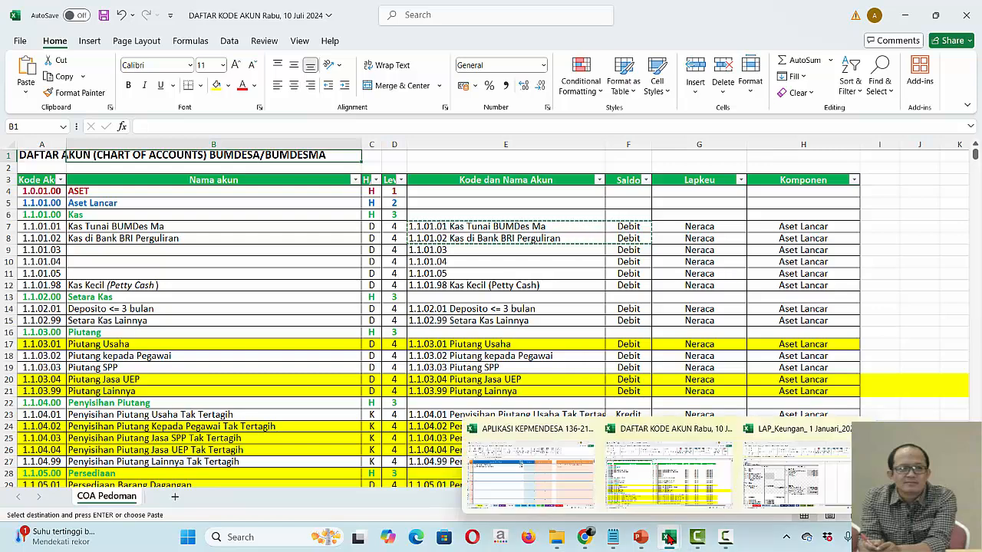
{"action": "left_click", "coordinate": [529, 472]}
{"action": "key", "text": "ctrl+v"}
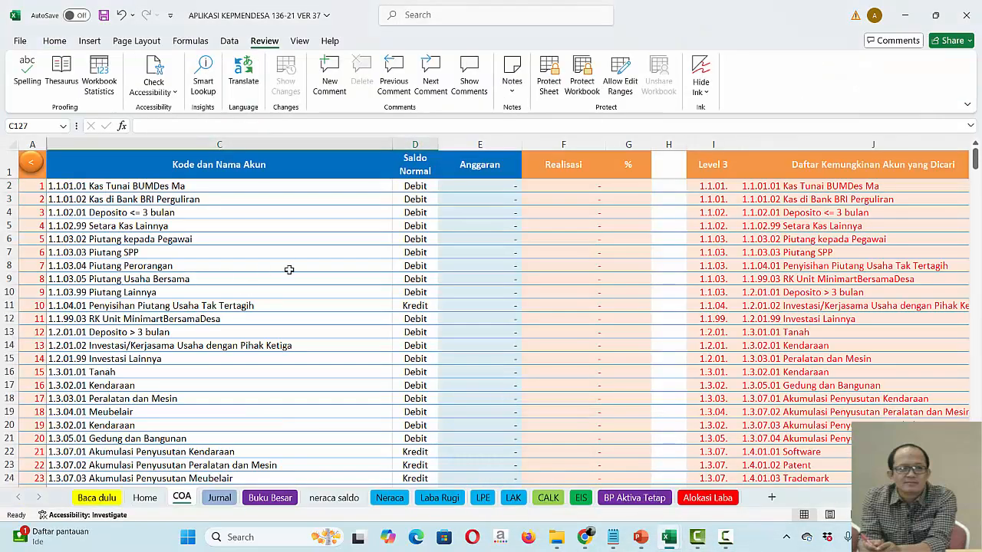
{"action": "left_click", "coordinate": [289, 270]}
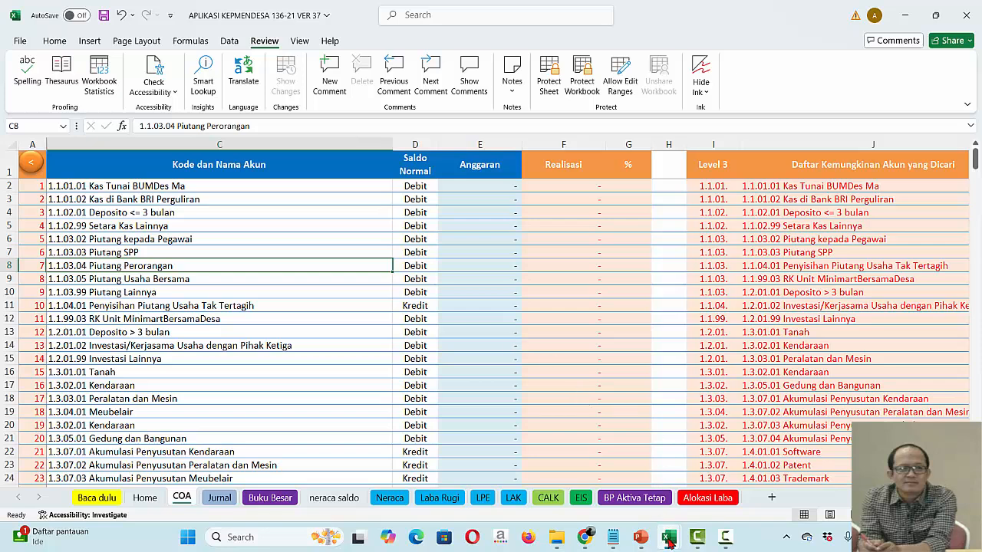
Step: Switch to the DAFTAR KODE AKUN workbook to view the chart of accounts, and bring up PowerPoint
{"action": "mouse_move", "coordinate": [668, 541]}
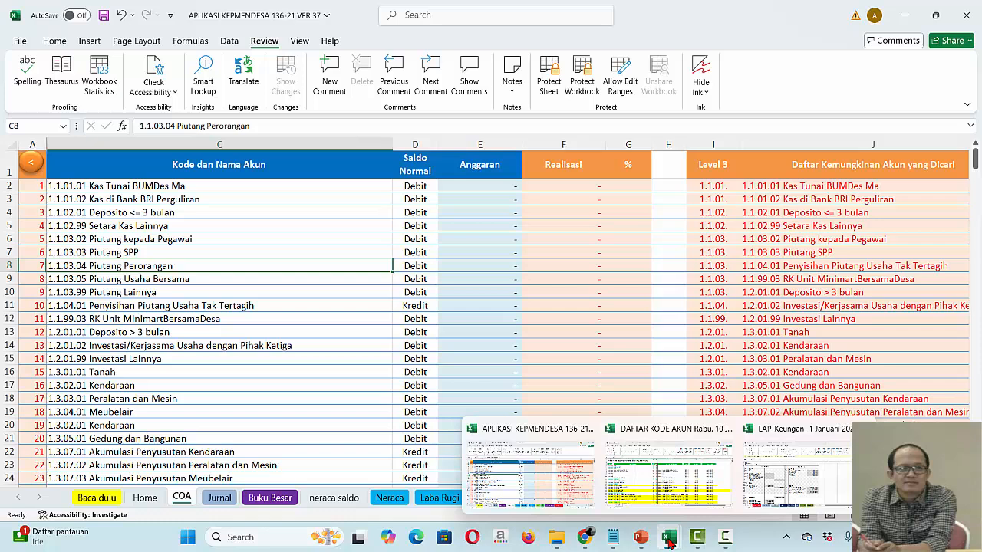
{"action": "left_click", "coordinate": [655, 475]}
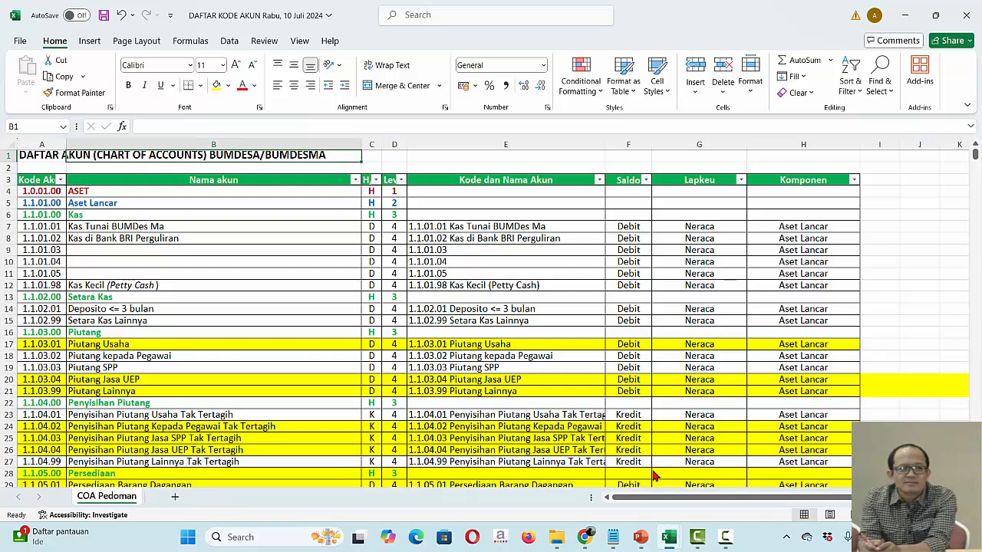
{"action": "left_click", "coordinate": [641, 539]}
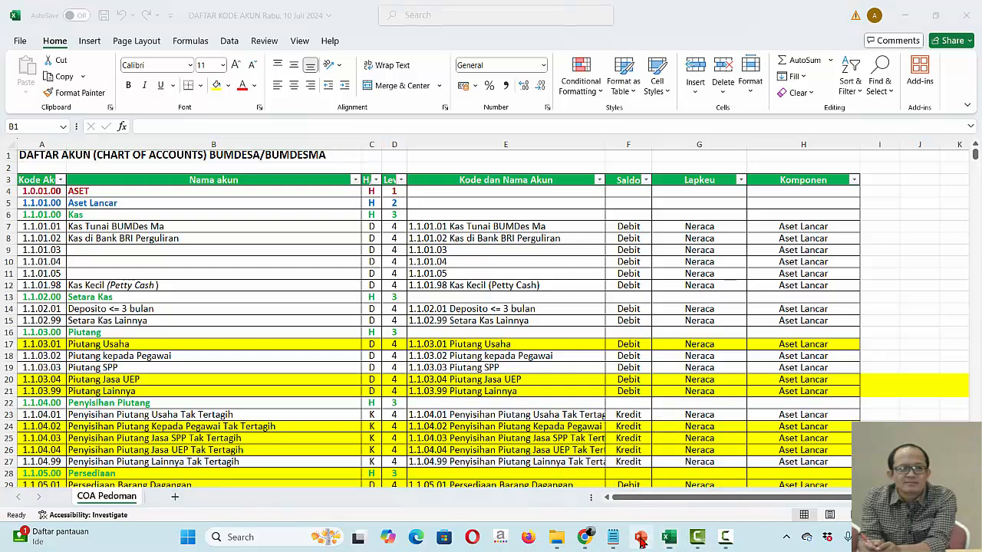